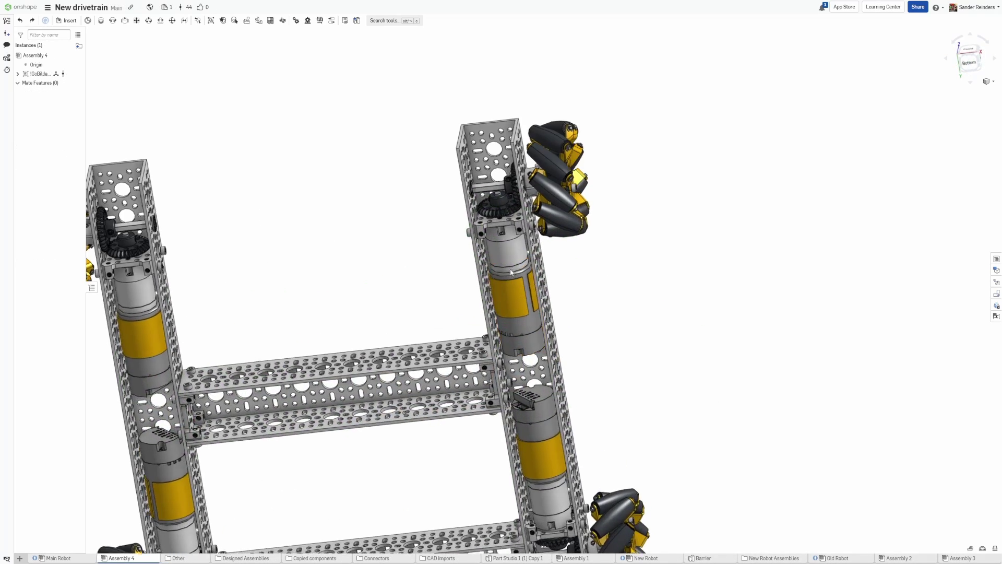
Examine the motors and gears in the New drivetrain assembly and the whole Robot assembly in the Custom Mecanum document.
scroll(516, 256, "up", 10)
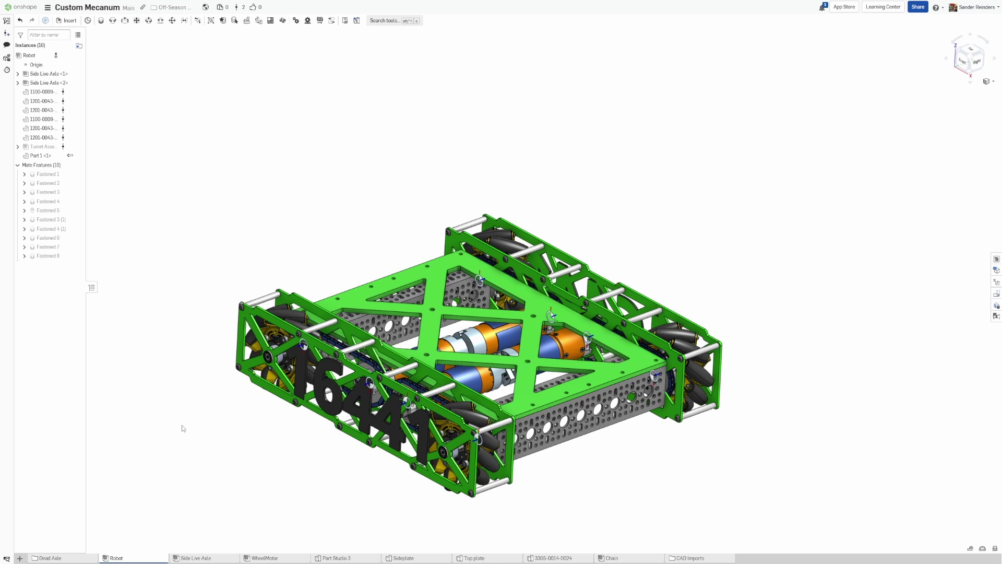
right_click_drag(182, 428, 137, 369)
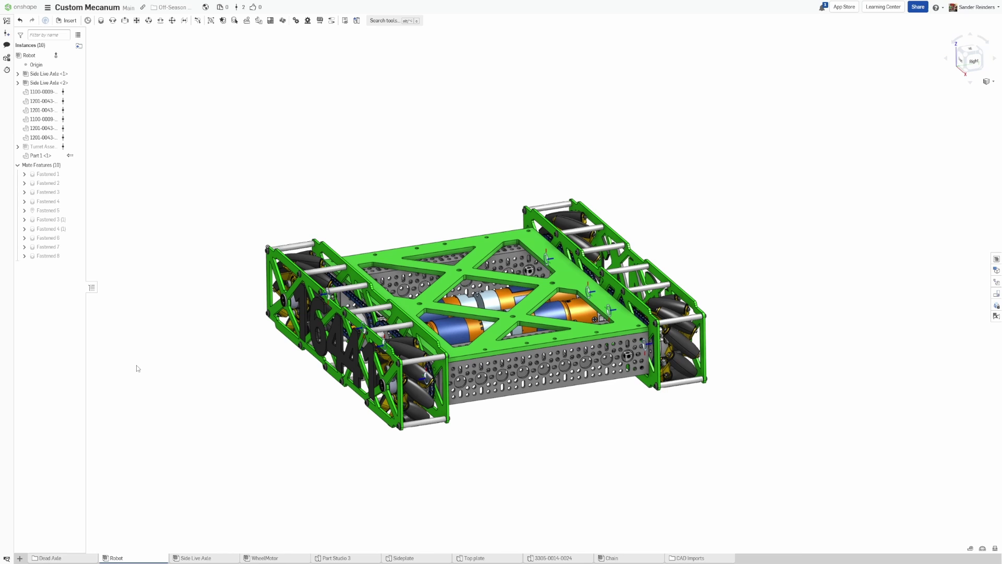
Open the WheelMotor assembly and examine the mecanum wheel, chain and motor from several angles.
left_click(204, 558)
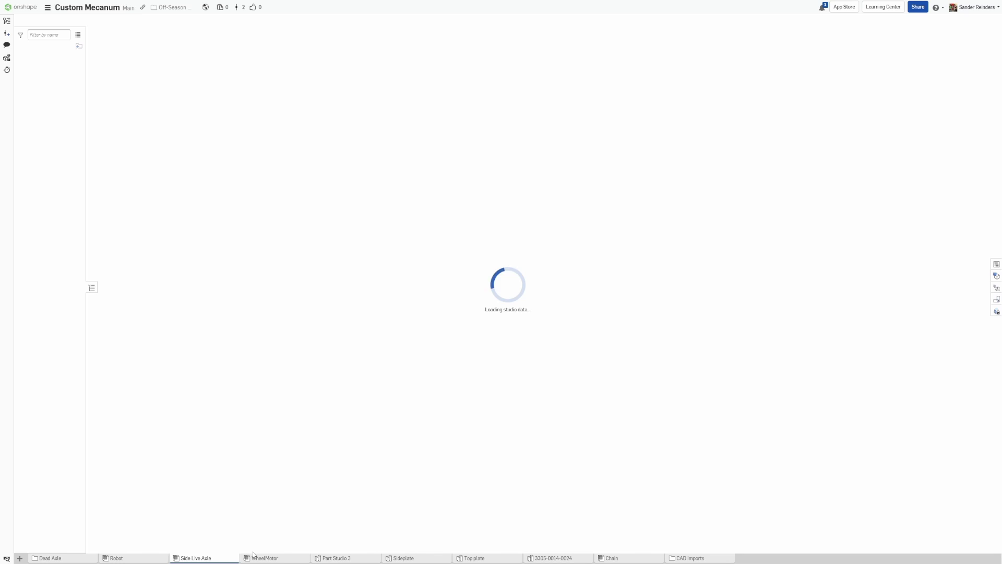
left_click(269, 558)
middle_click_drag(332, 399, 243, 385)
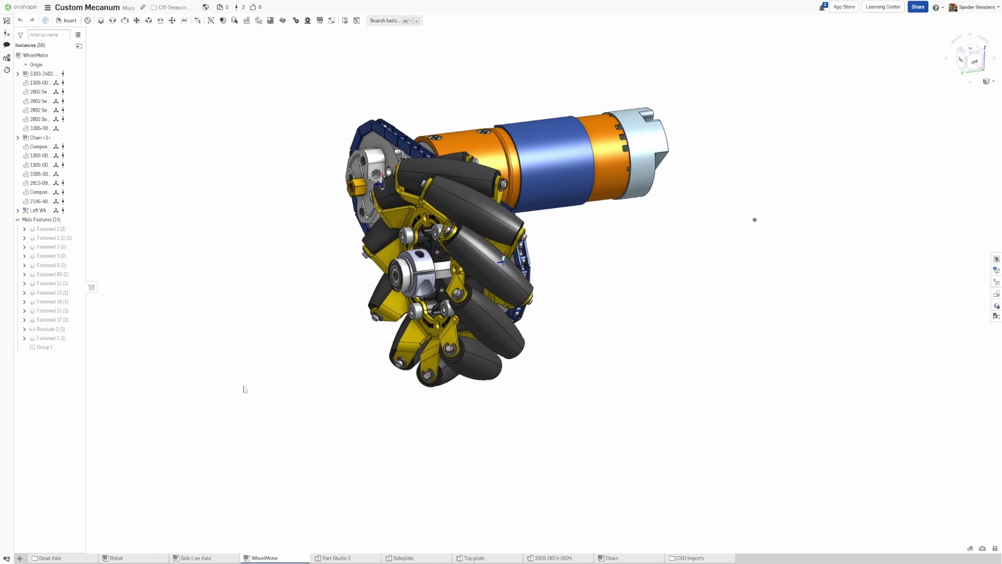
right_click_drag(248, 378, 269, 385)
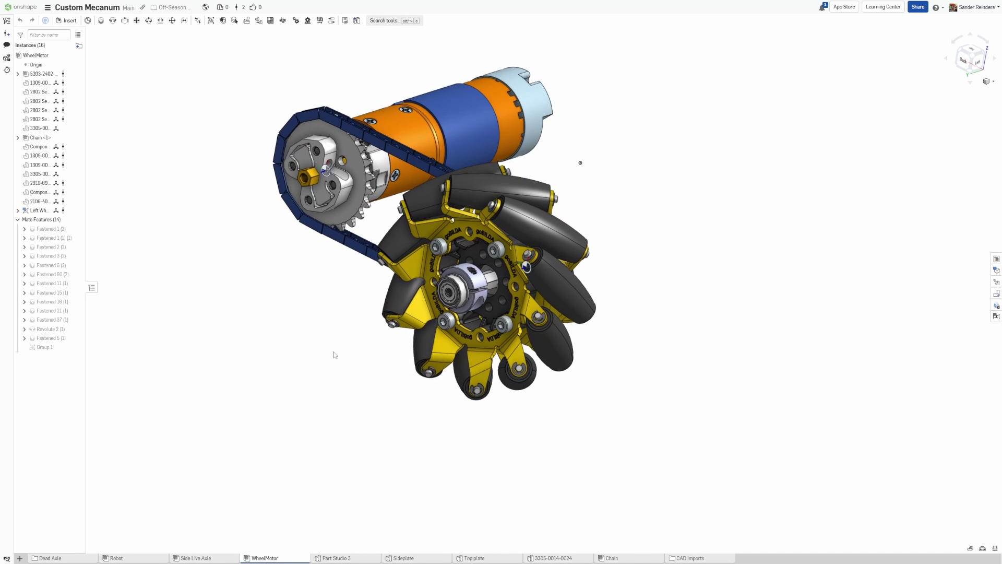
right_click_drag(473, 294, 418, 299)
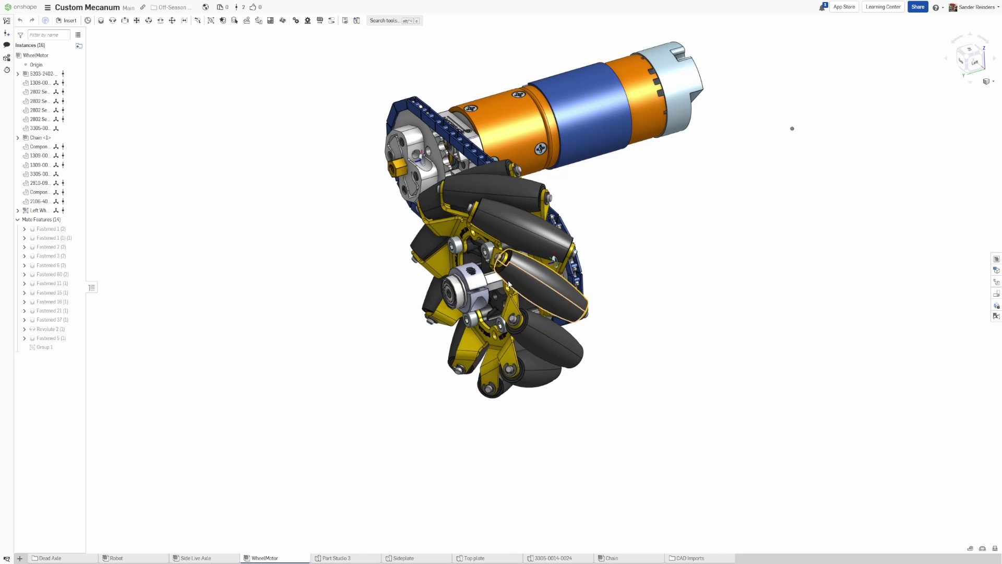
Open the Wheel Assembly in the Dead Axle folder and examine it up close.
left_click(56, 558)
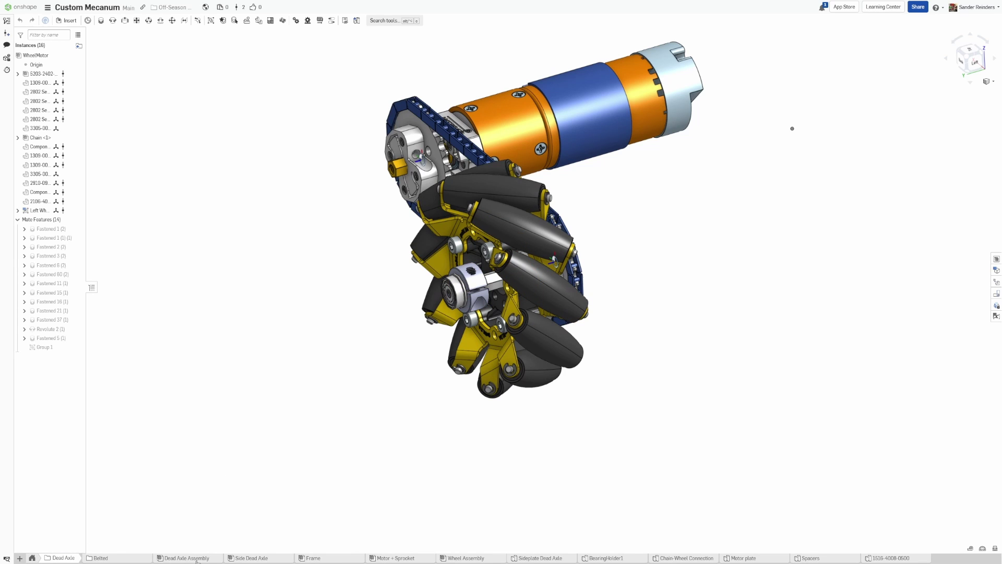
left_click(461, 558)
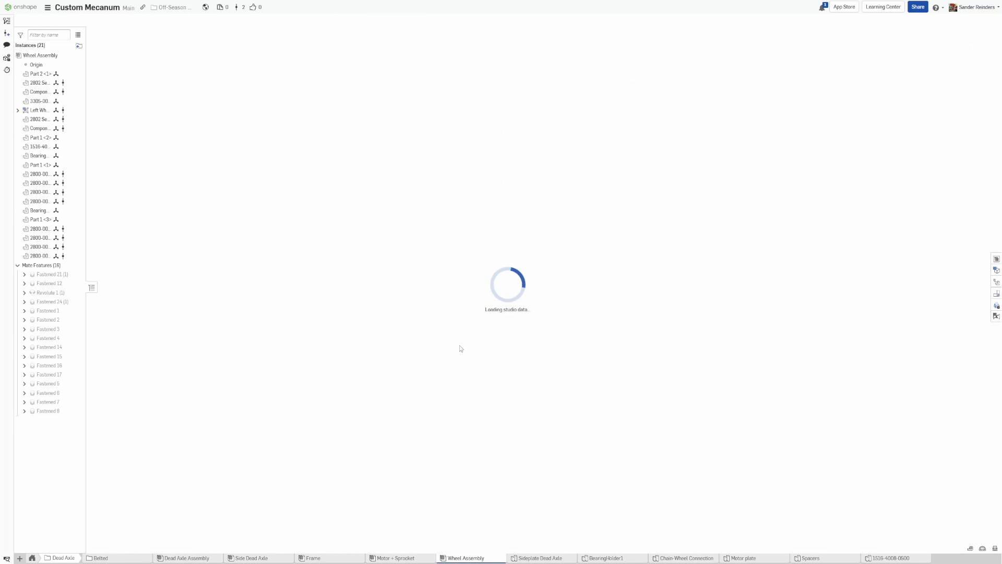
scroll(416, 313, "up", 2)
right_click_drag(501, 309, 450, 313)
scroll(448, 312, "up", 4)
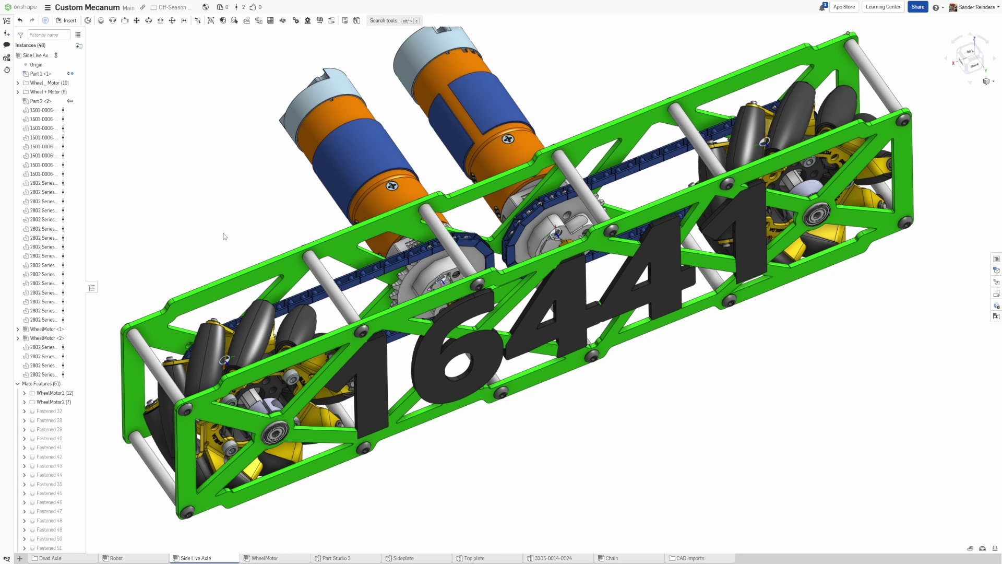
Turn the motor sprocket in the Side Live Axle assembly to see how it drives the mecanum wheel.
scroll(222, 236, "up", 3)
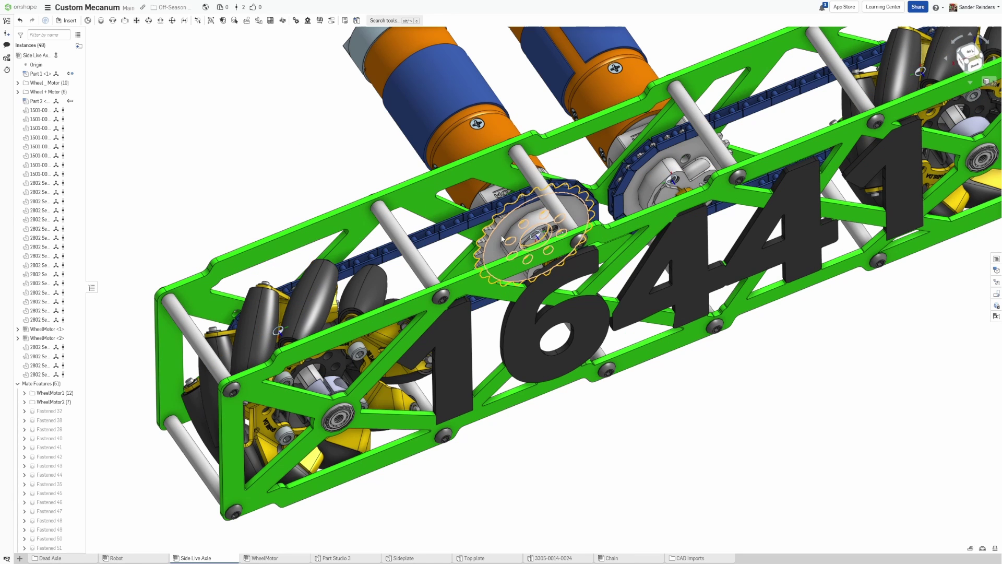
left_click(502, 239)
right_click_drag(522, 241, 523, 246)
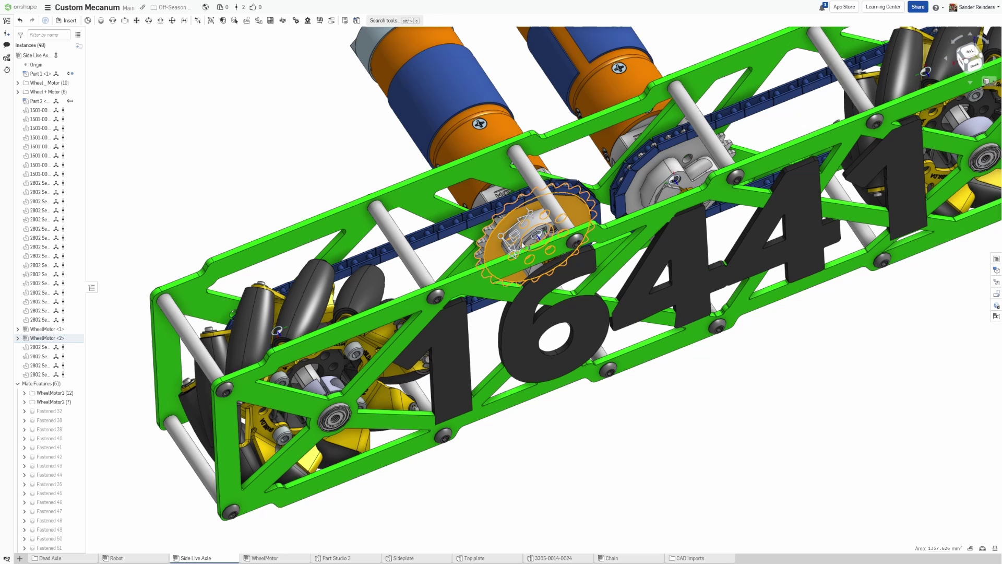
left_click_drag(522, 252, 448, 314)
left_click(251, 217)
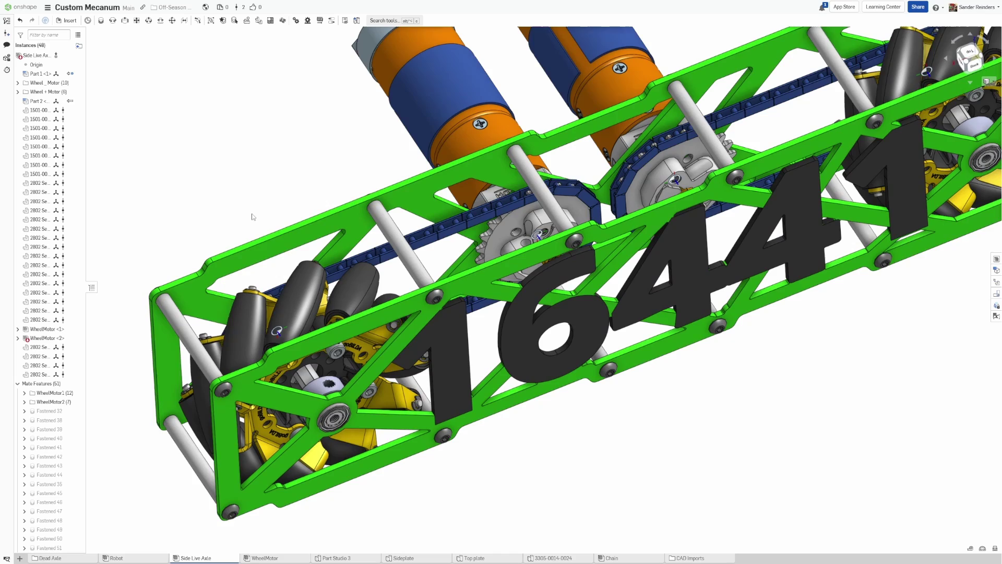
Inspect the wheel axle bearings in the outer and inner side plates of the Side Live Axle assembly.
middle_click_drag(306, 340, 329, 271)
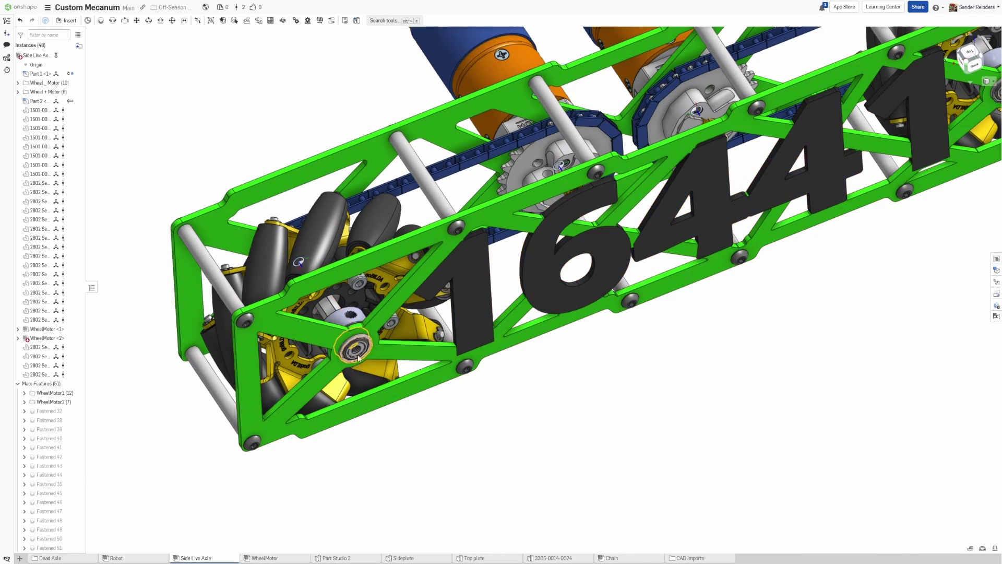
scroll(355, 348, "up", 5)
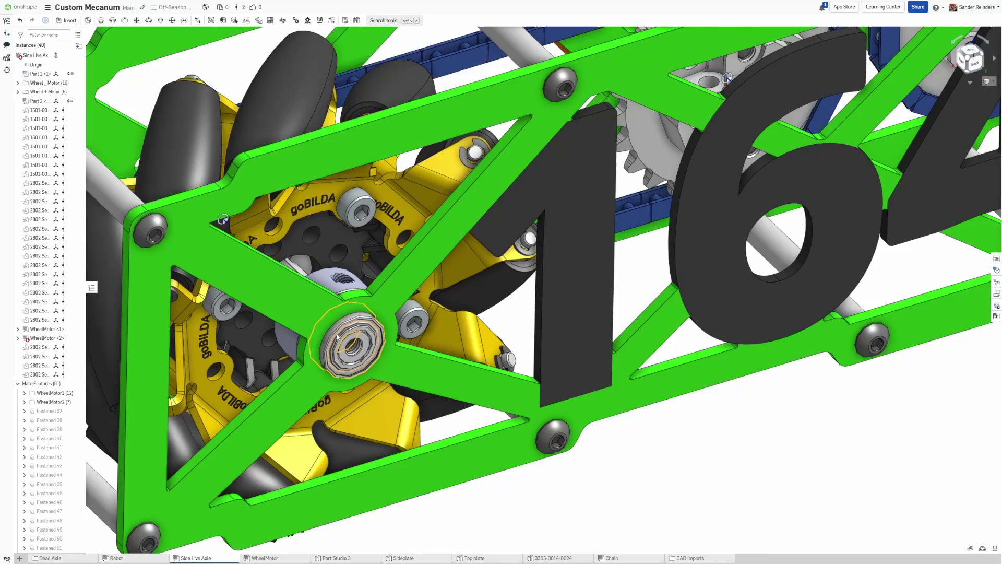
right_click_drag(358, 351, 397, 298)
middle_click_drag(397, 297, 547, 269)
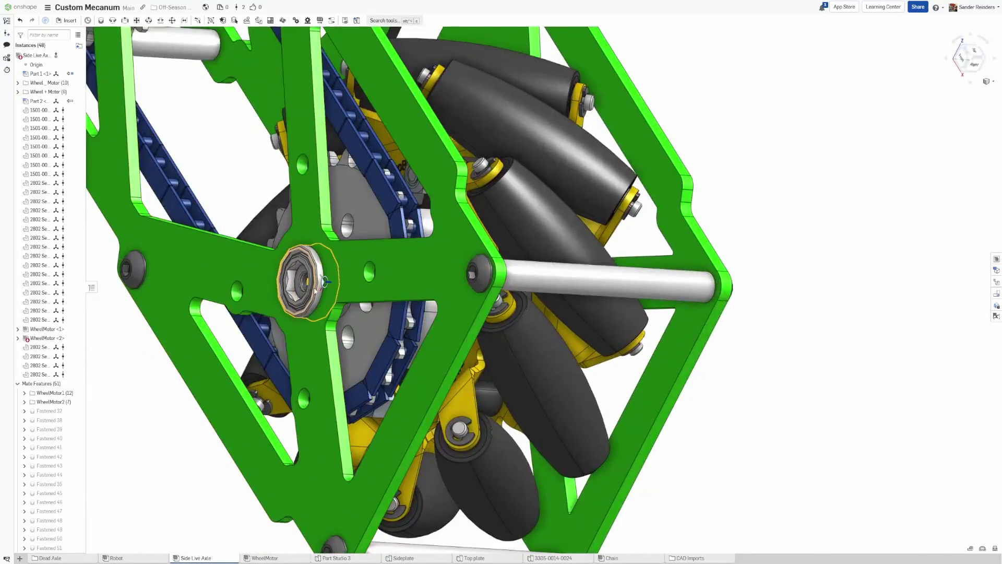
right_click_drag(313, 285, 290, 279)
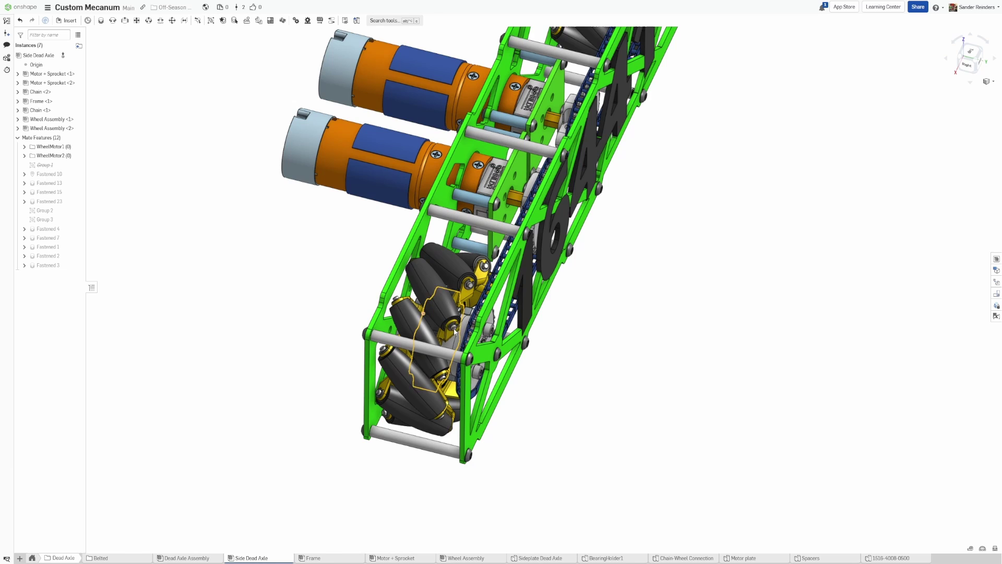
Examine the wheel and chain of the Side Dead Axle assembly and turn the motor sprocket to check the chain drive's motion.
scroll(454, 332, "up", 3)
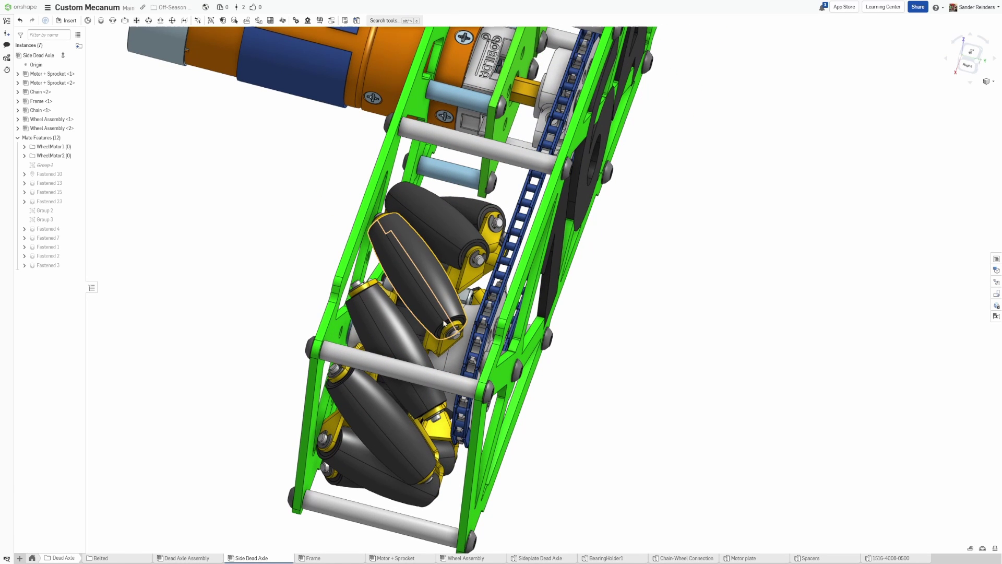
scroll(493, 348, "up", 1)
middle_click_drag(526, 359, 475, 309)
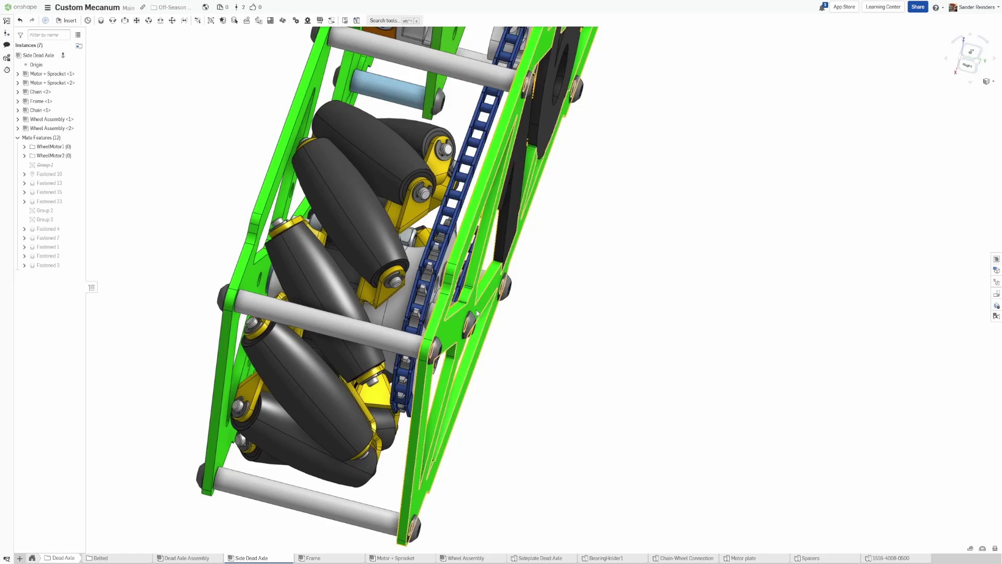
right_click_drag(476, 309, 412, 292)
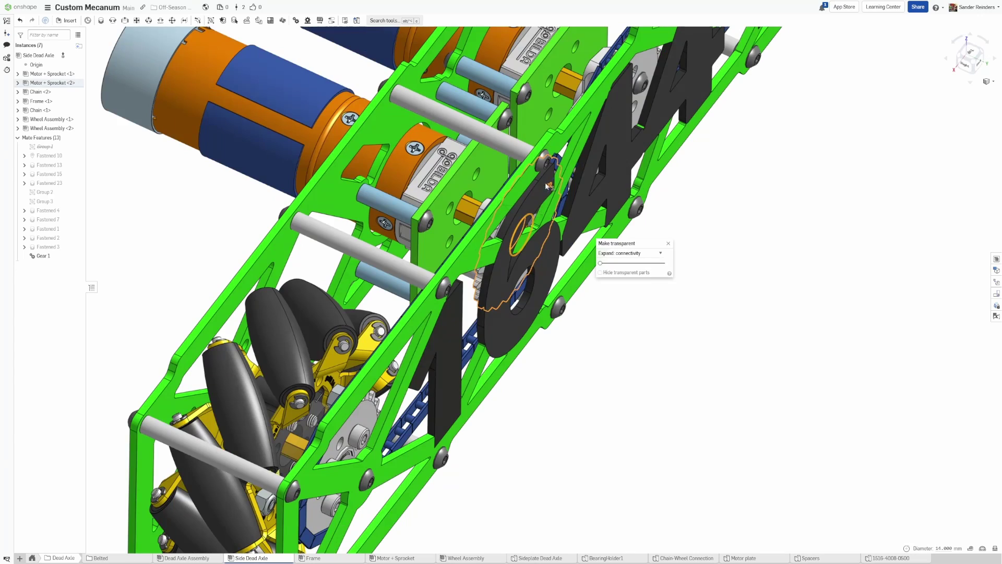
left_click_drag(546, 185, 494, 304)
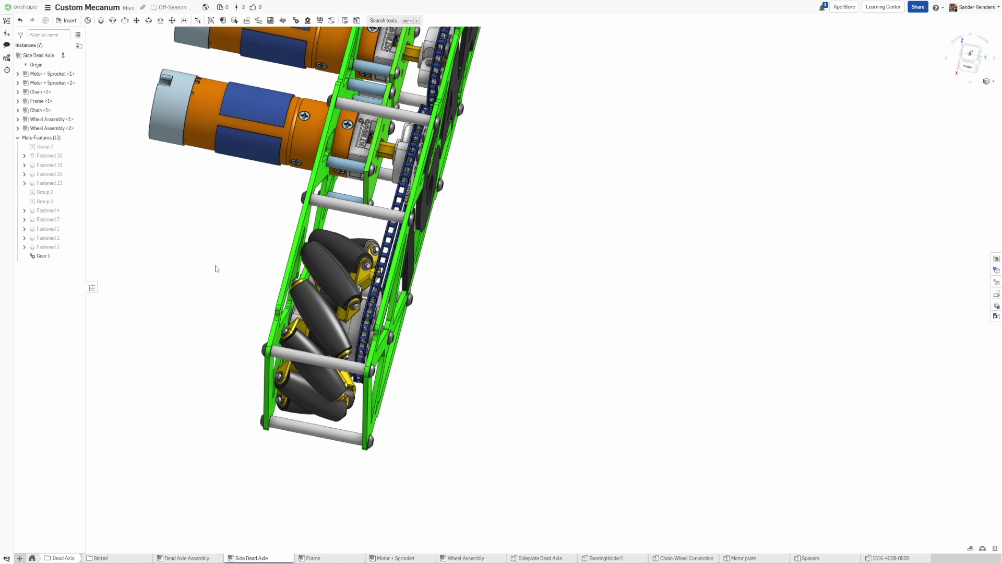
right_click_drag(273, 235, 272, 222)
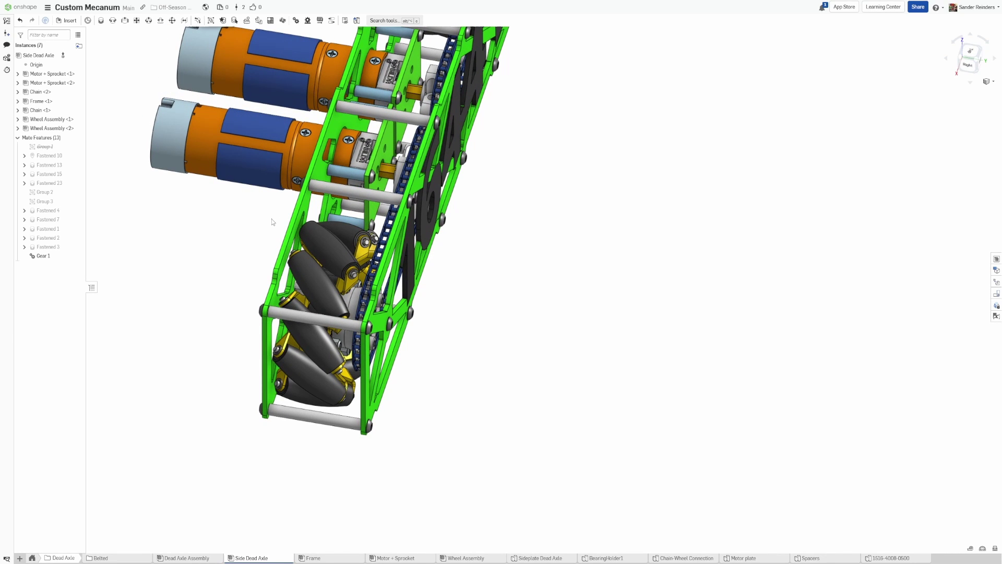
right_click_drag(271, 222, 521, 331)
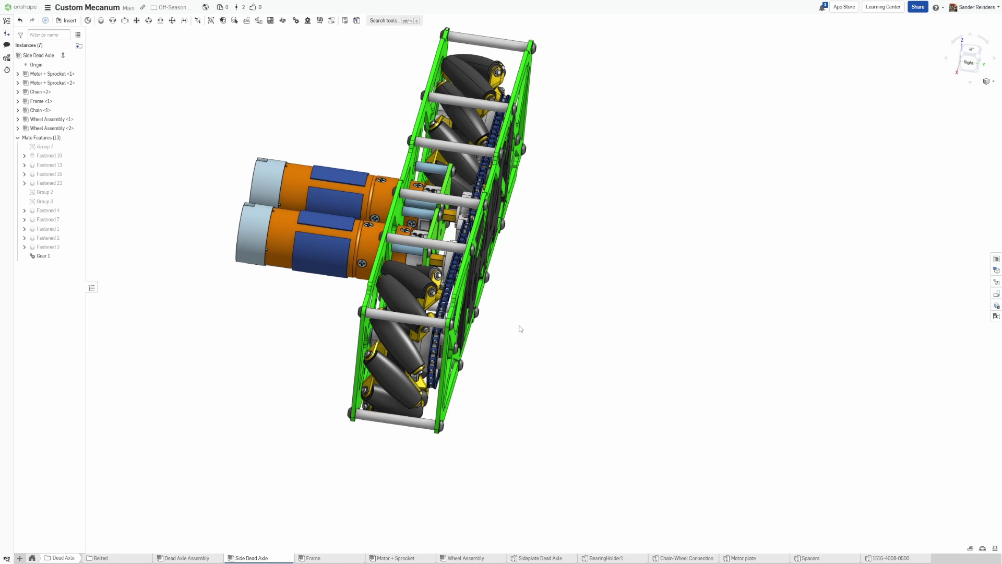
Open the Dead Axle Assembly and examine the complete drivetrain, including the motors and chains on its side.
left_click(189, 558)
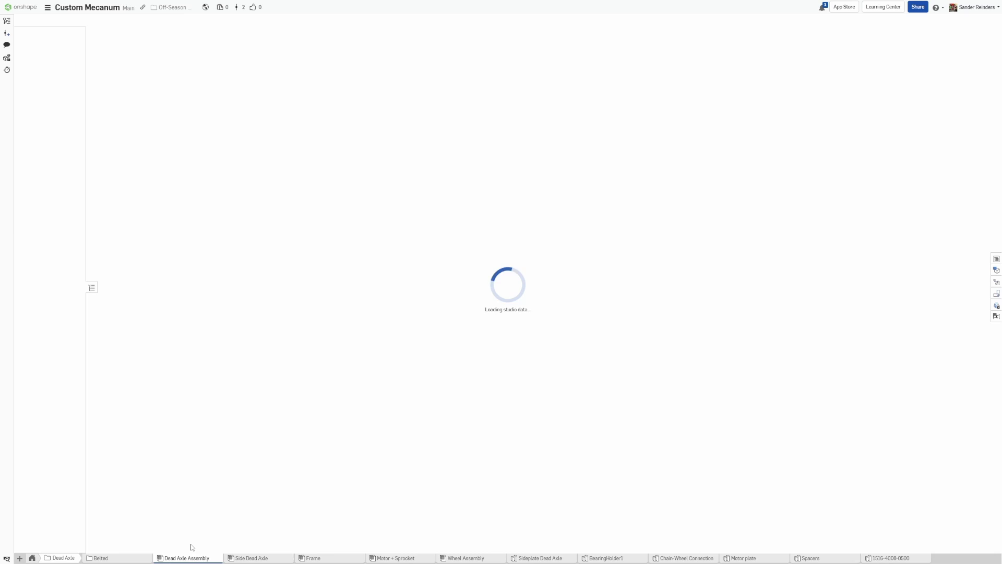
right_click_drag(543, 245, 469, 261)
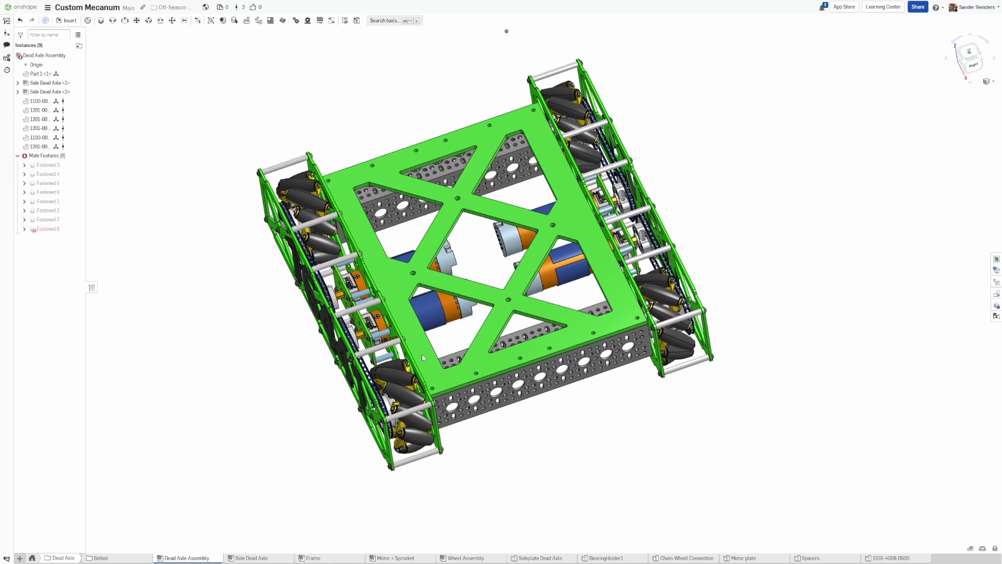
right_click_drag(374, 371, 371, 389)
scroll(370, 389, "up", 3)
Open the Side Dead Axle Belted assembly in the Belted folder and examine its motors, belts and wheels.
left_click(100, 557)
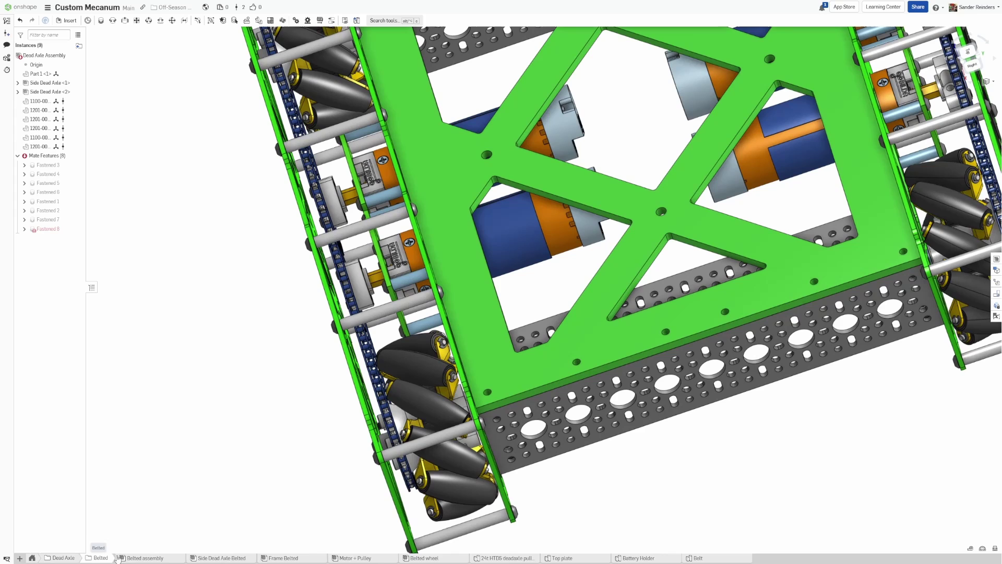
left_click(233, 558)
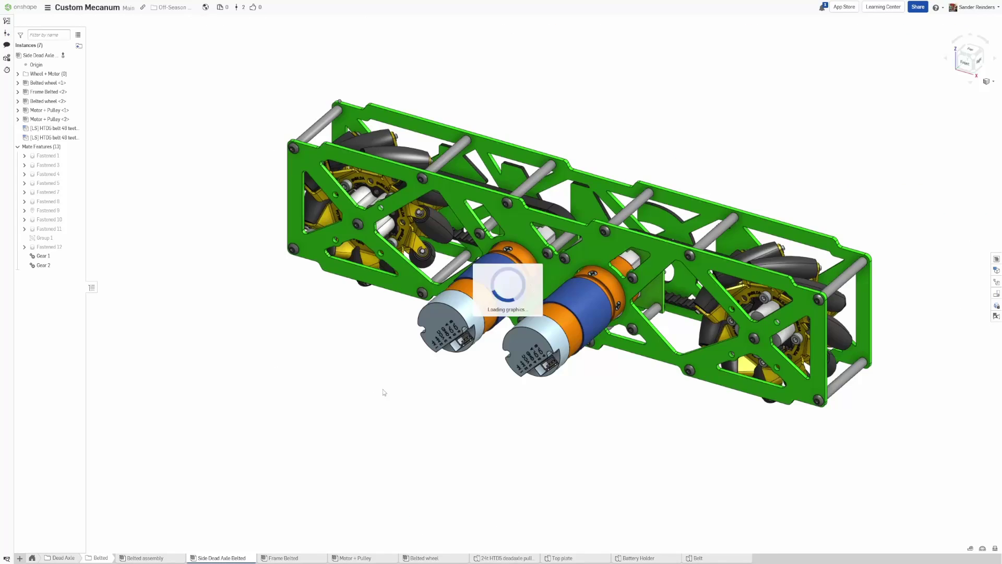
right_click_drag(604, 275, 294, 231)
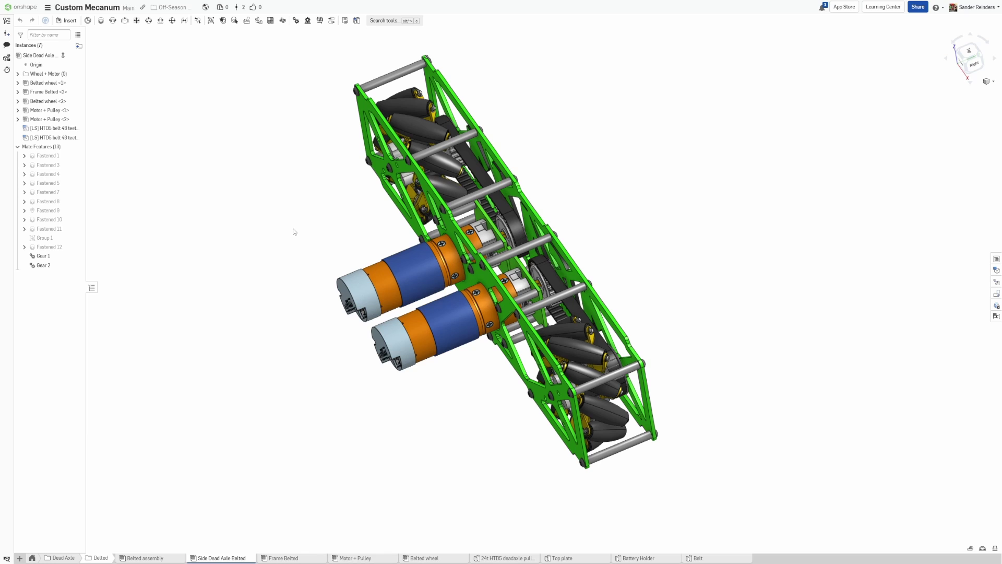
middle_click_drag(195, 282, 176, 287)
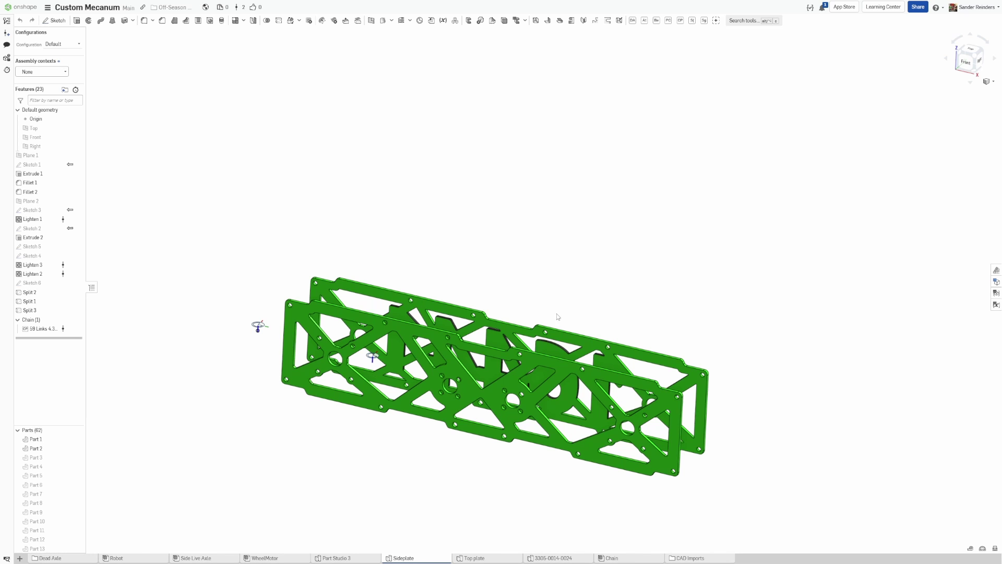
Examine the two side plates in the Sideplate part studio, comparing their outlines, lightening pockets and holes.
right_click_drag(557, 314, 541, 246)
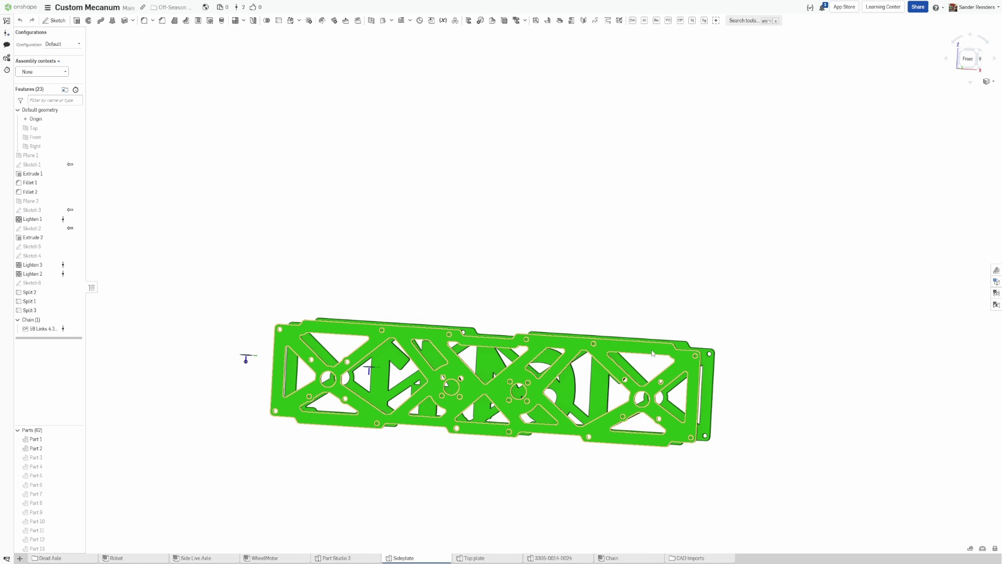
right_click_drag(625, 357, 611, 366)
middle_click_drag(610, 366, 514, 337)
scroll(505, 316, "up", 2)
scroll(505, 317, "up", 5)
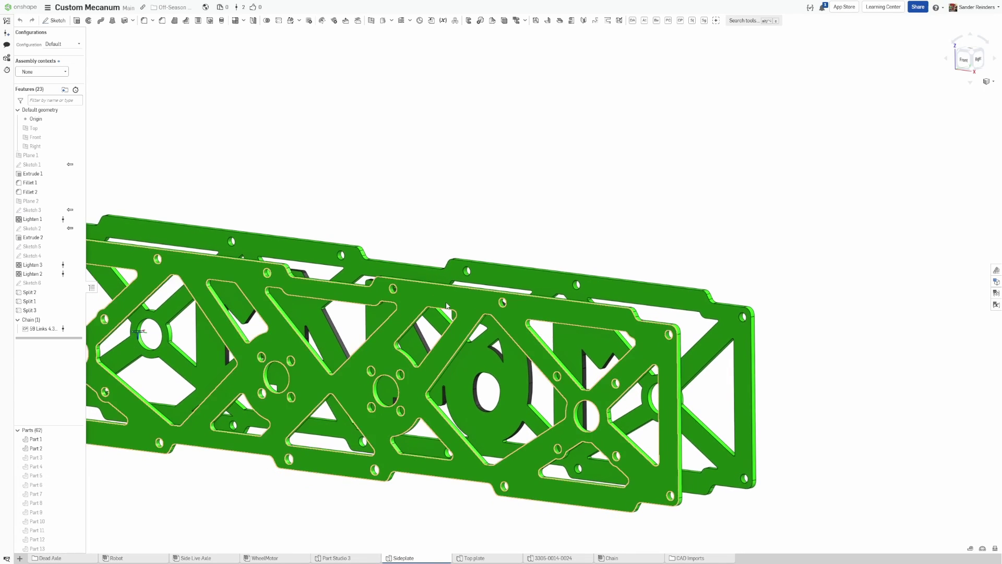
scroll(445, 308, "down", 3)
right_click_drag(570, 378, 419, 333)
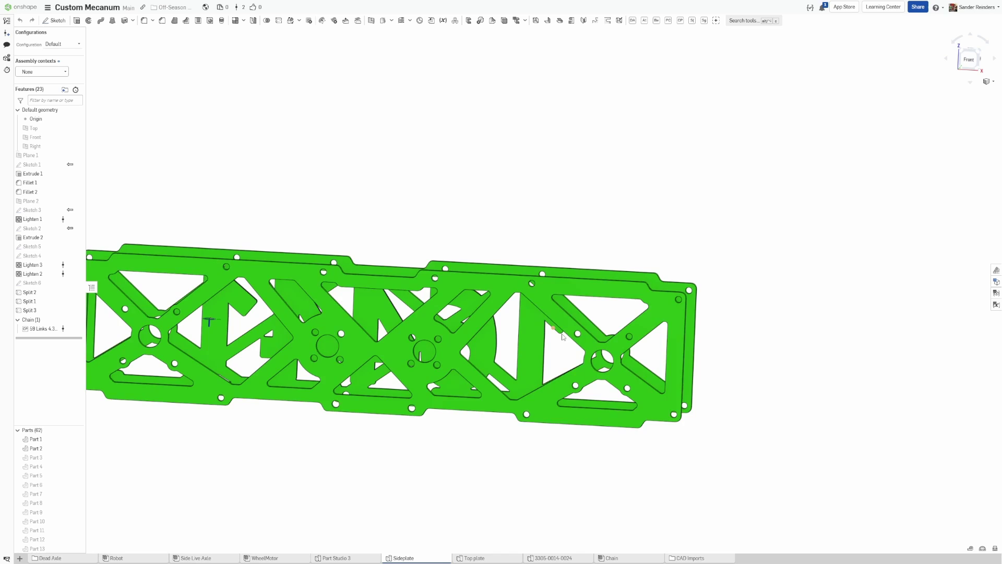
right_click_drag(609, 379, 654, 345)
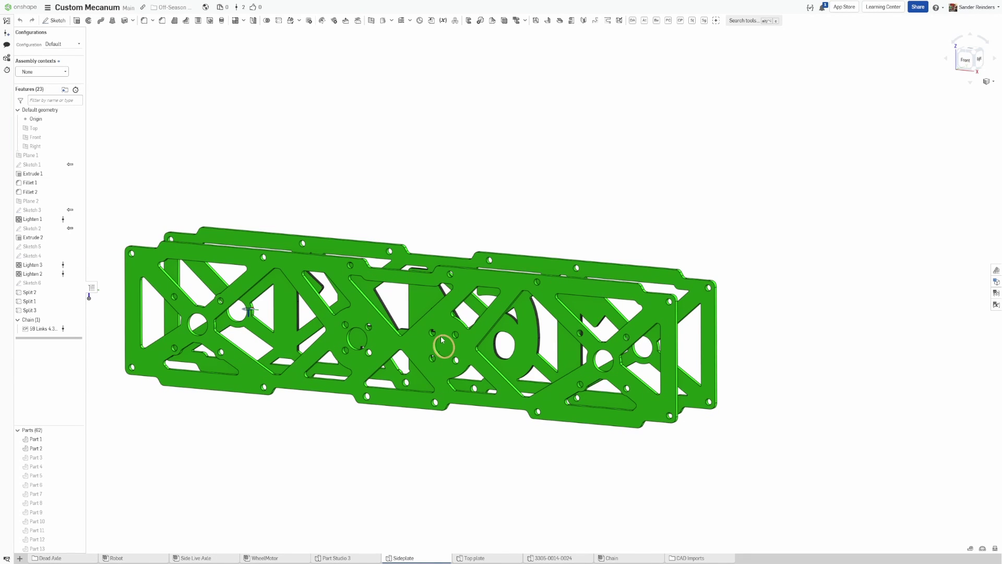
Inspect the motor mounting holes and the wheel axle hole in the front side plate up close.
scroll(436, 346, "up", 3)
right_click_drag(436, 345, 470, 329)
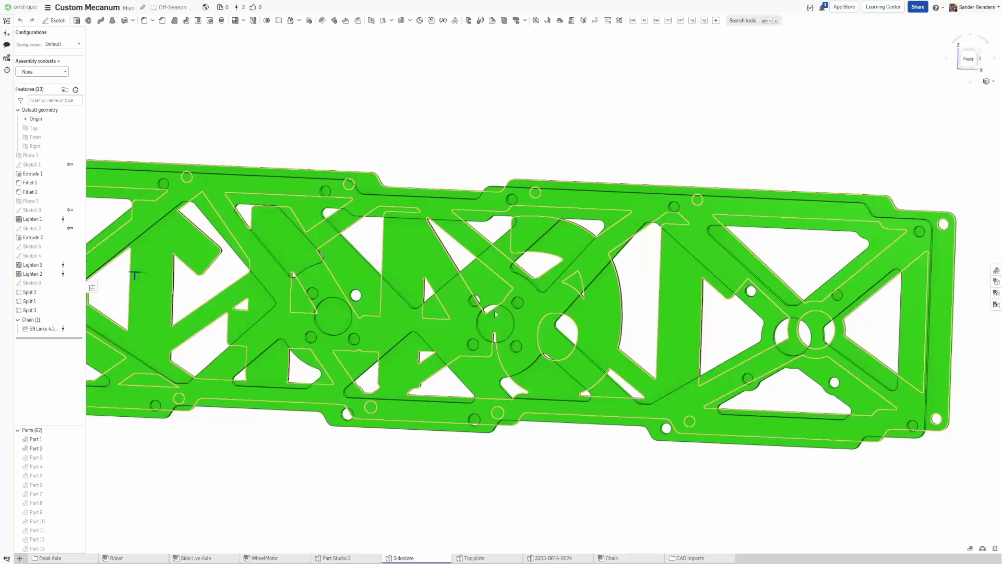
middle_click_drag(507, 319, 419, 319)
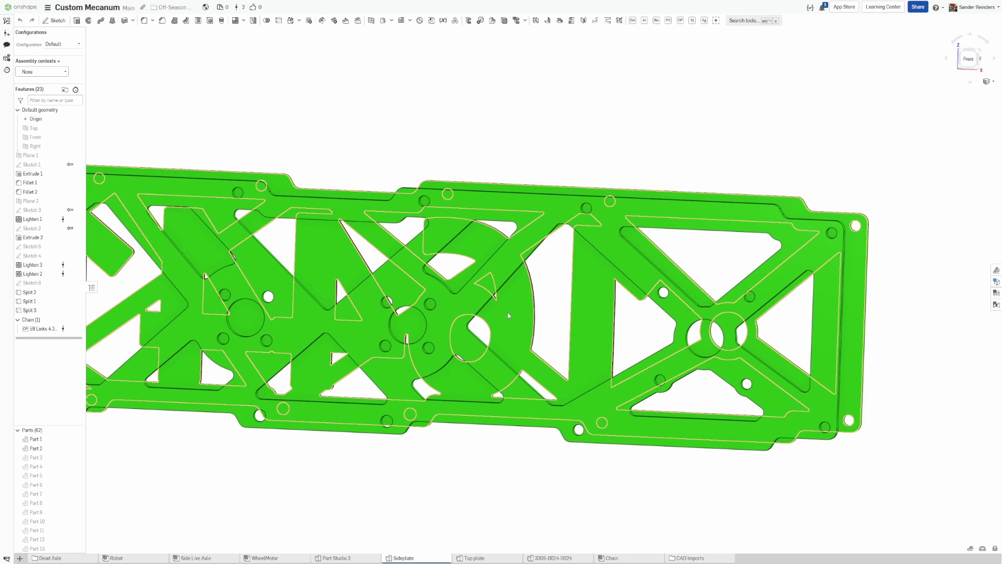
middle_click_drag(719, 334, 545, 316)
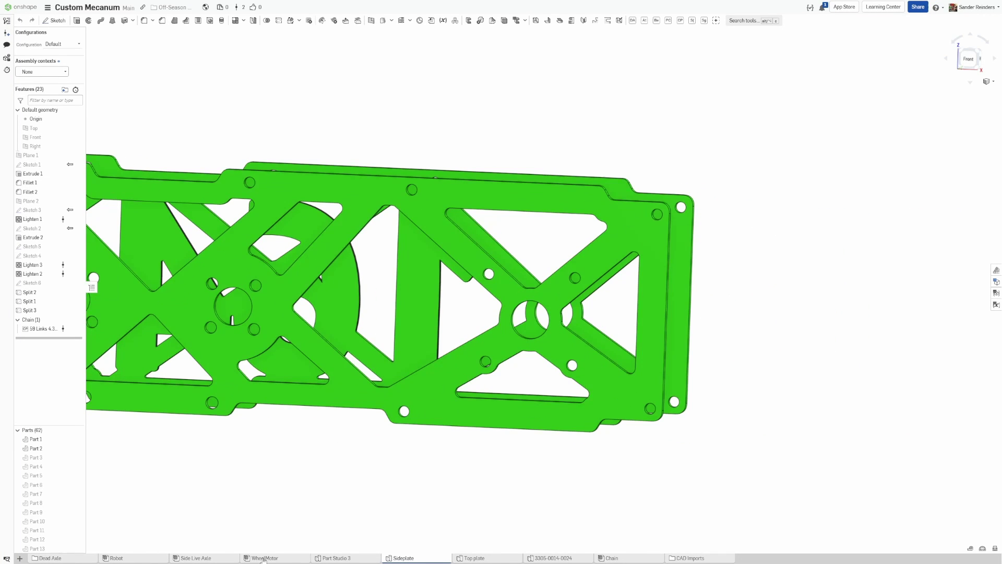
Check the Robot assembly, then open the Sideplate Dead Axle part studio and compare the two plates' axle holes, motor openings and lightening pockets.
left_click(130, 554)
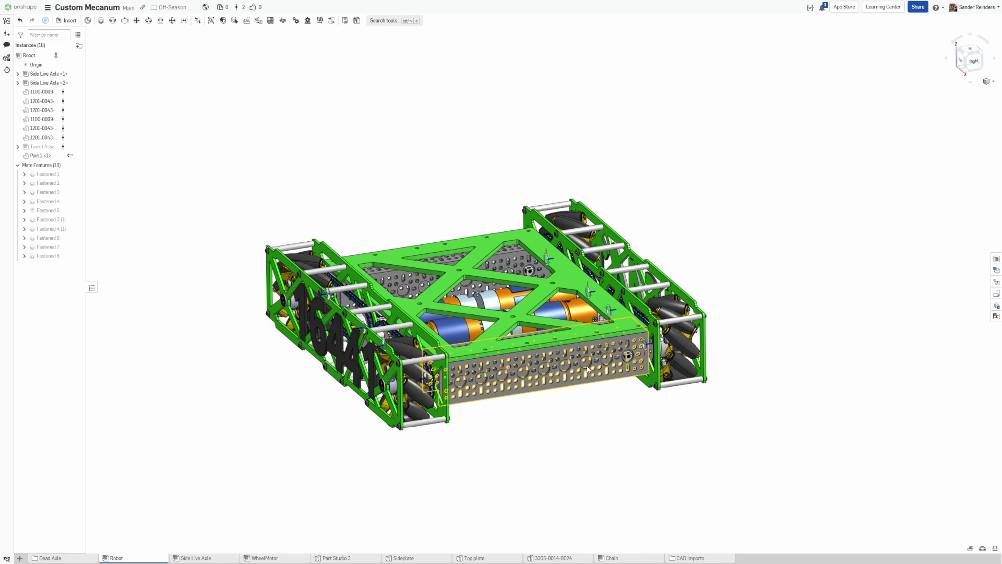
left_click(403, 558)
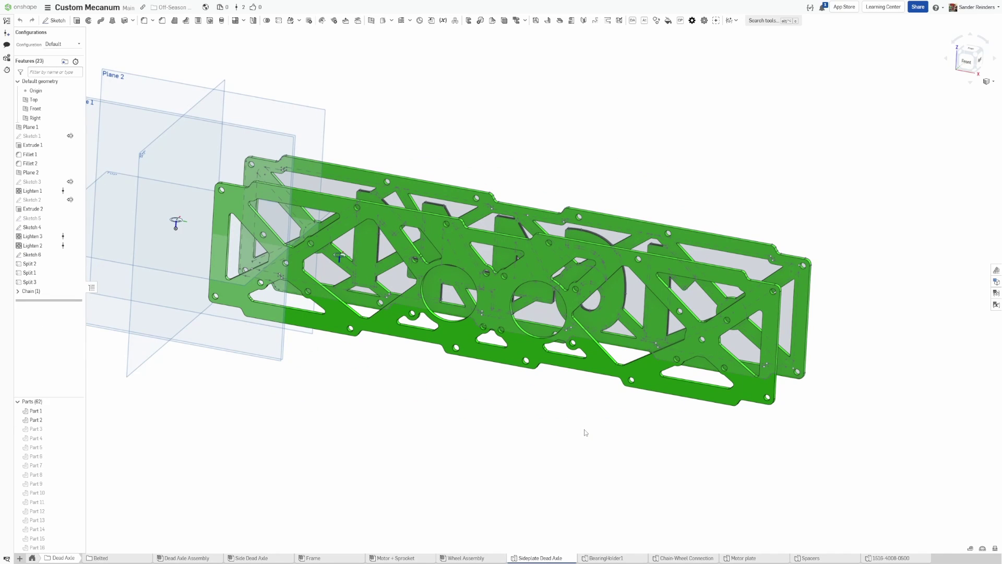
middle_click_drag(588, 432, 503, 423)
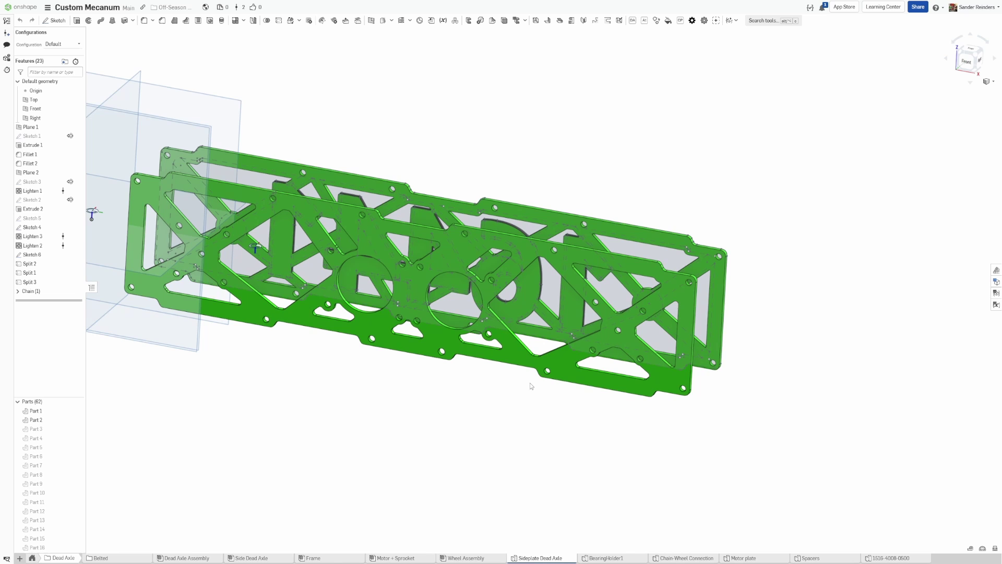
scroll(614, 329, "up", 3)
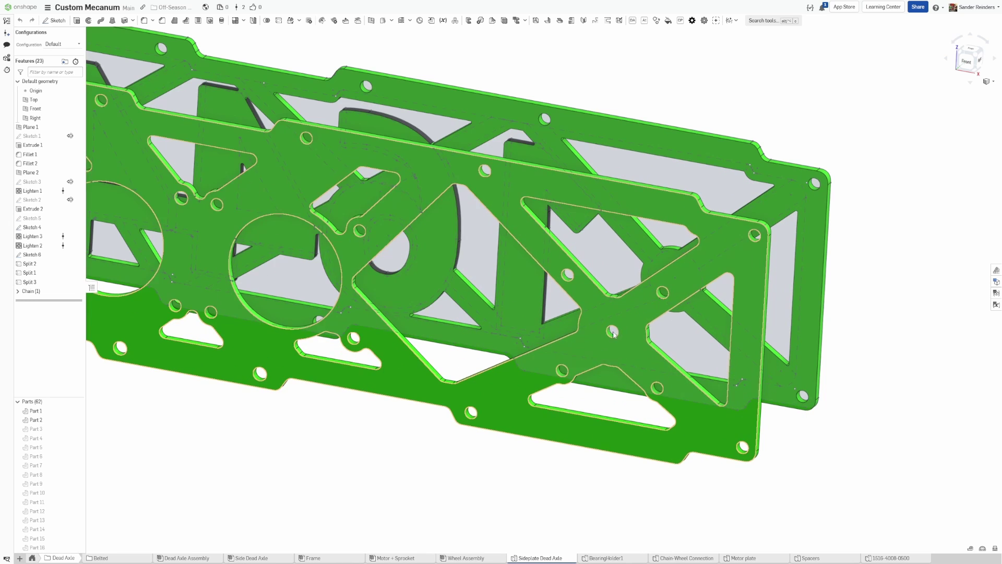
scroll(614, 327, "down", 5)
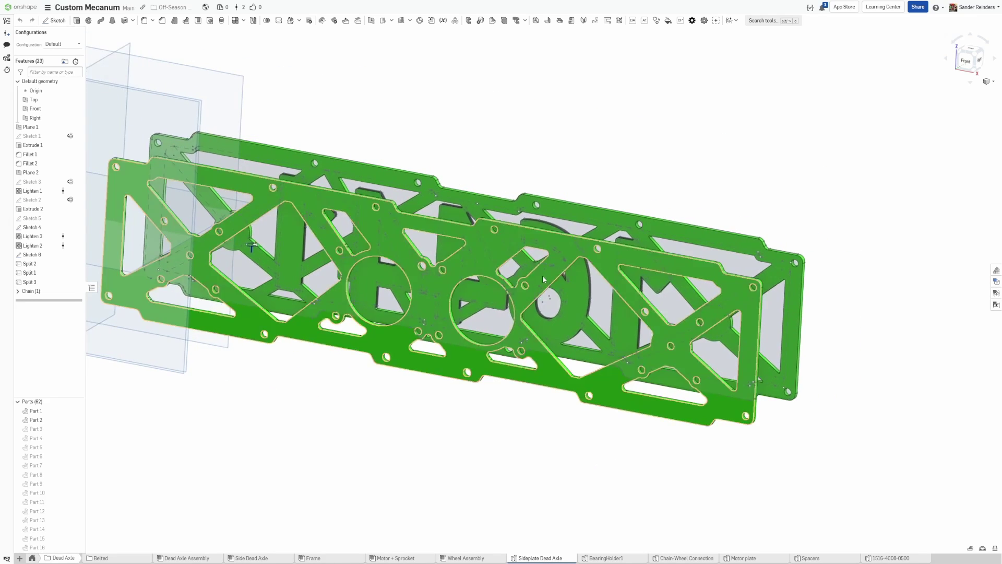
left_click(459, 299)
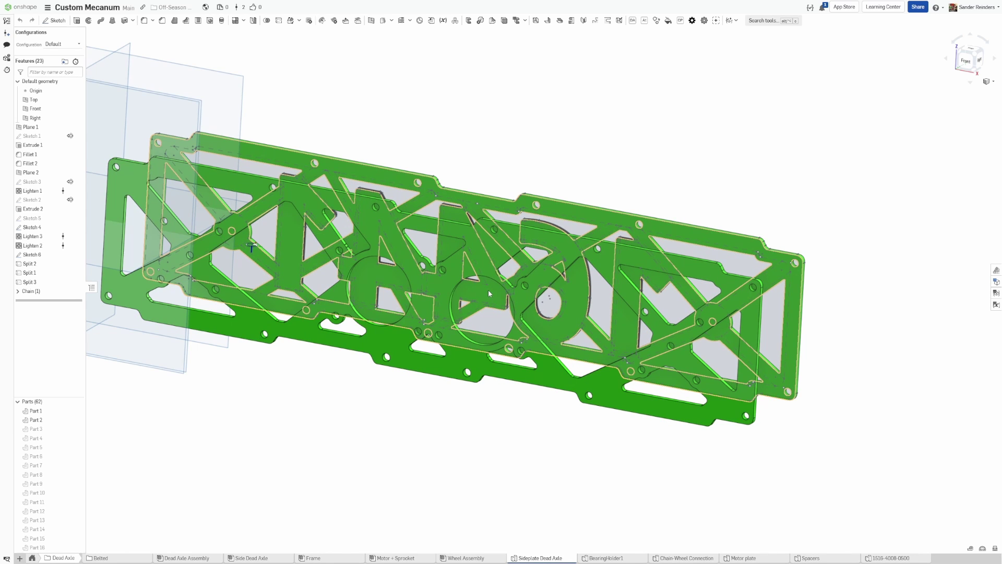
scroll(488, 293, "up", 2)
right_click_drag(488, 292, 502, 261)
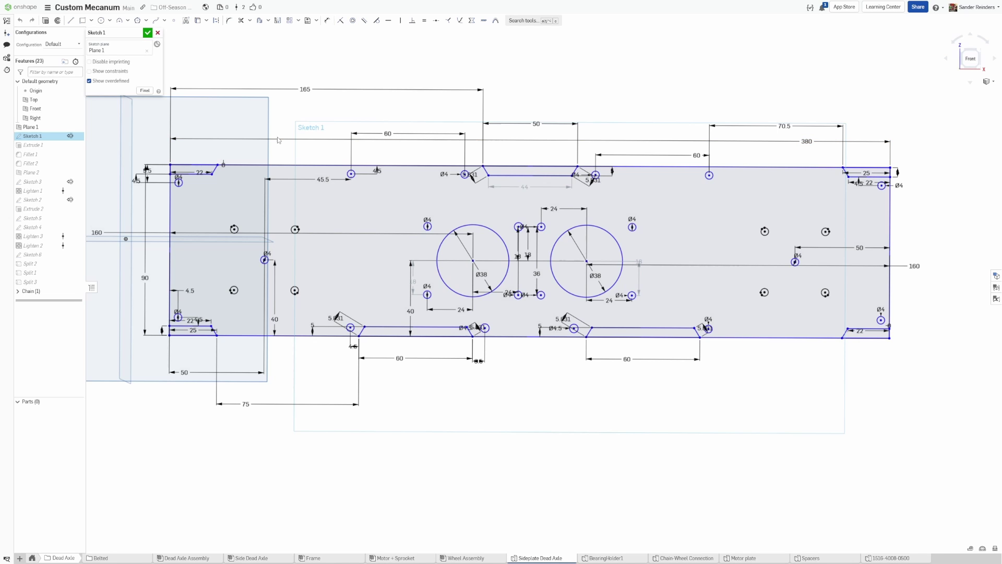
Review the geometry and dimensions of Sketch 1, the side plate's outline and hole layout, and close the sketch.
key("ctrl+a")
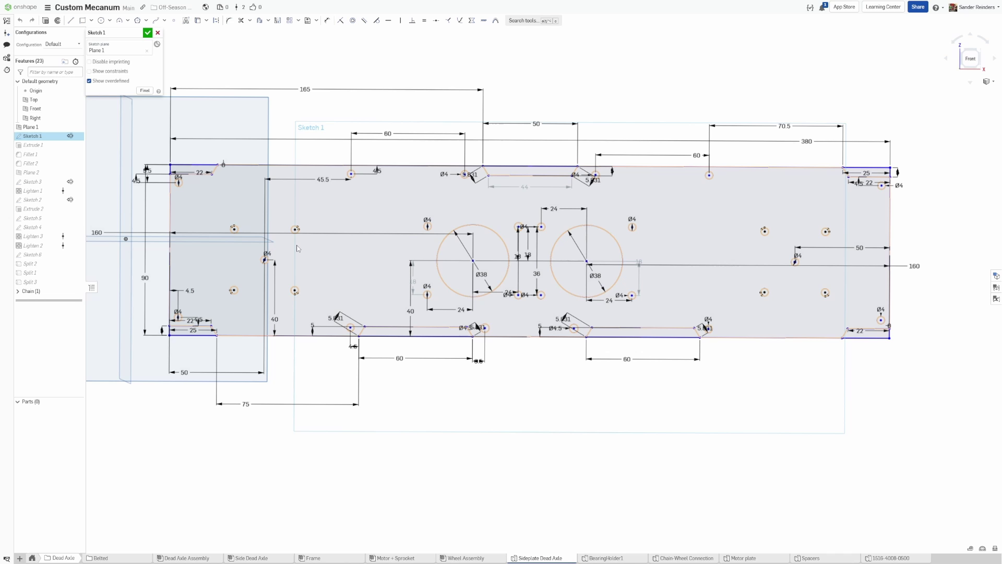
key("space")
left_click(157, 32)
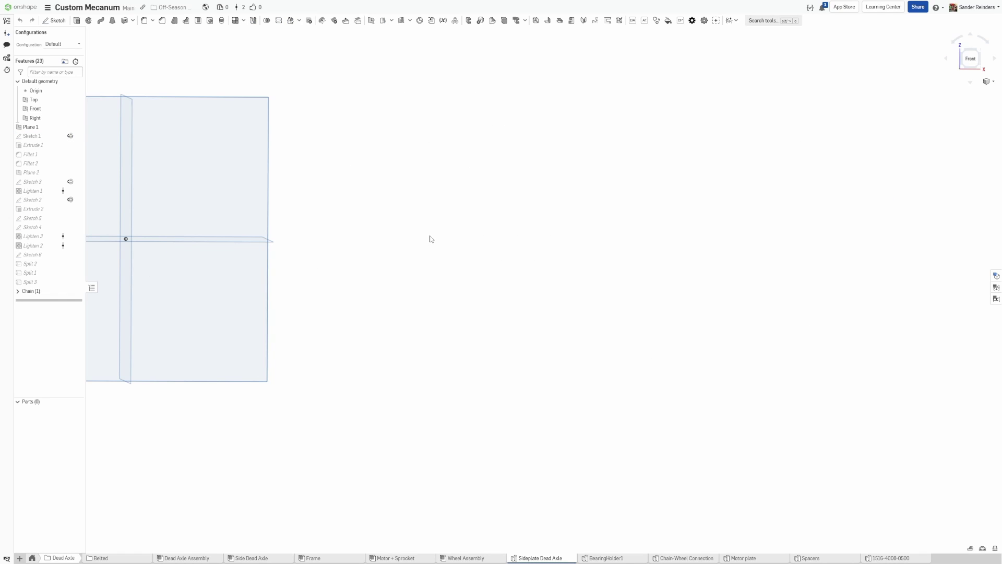
Open Sketch 3 to review the lightening pocket layout, close it, and inspect the resulting pockets around the plate's wheel axle hole.
mouse_move(381, 224)
right_mouse_down()
mouse_move(333, 252)
mouse_move(362, 229)
right_mouse_up()
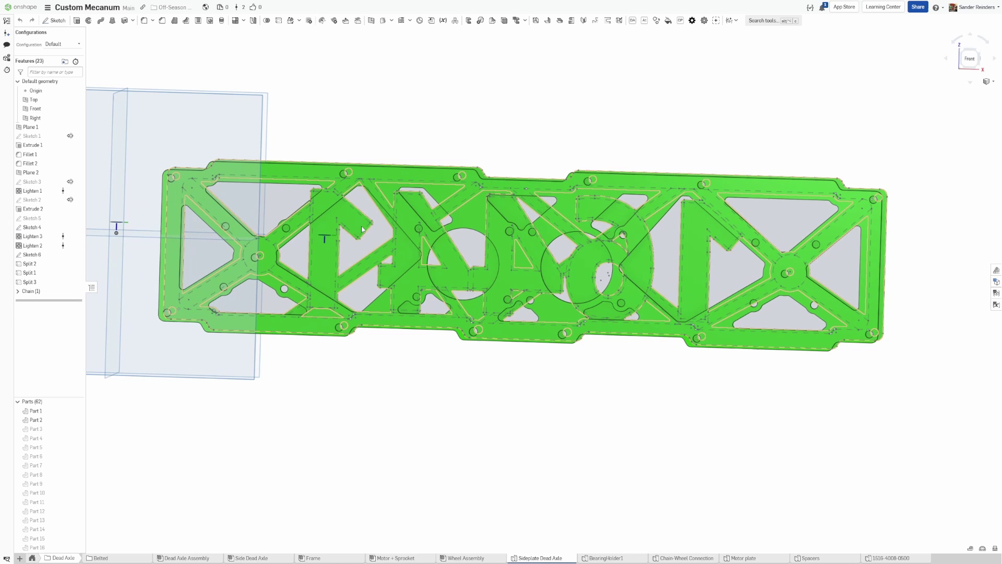
middle_click_drag(336, 143, 396, 136)
double_click(30, 183)
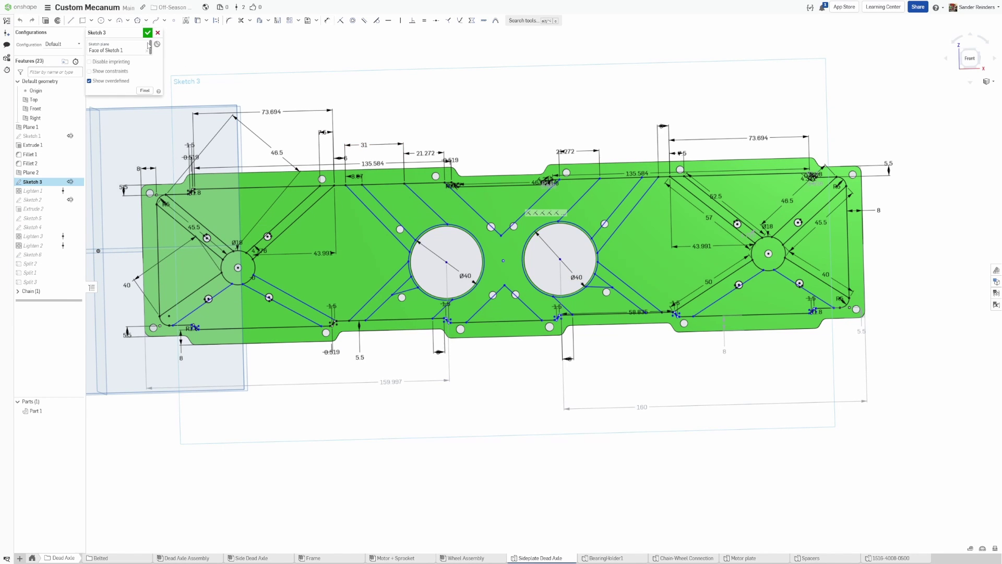
left_click(147, 33)
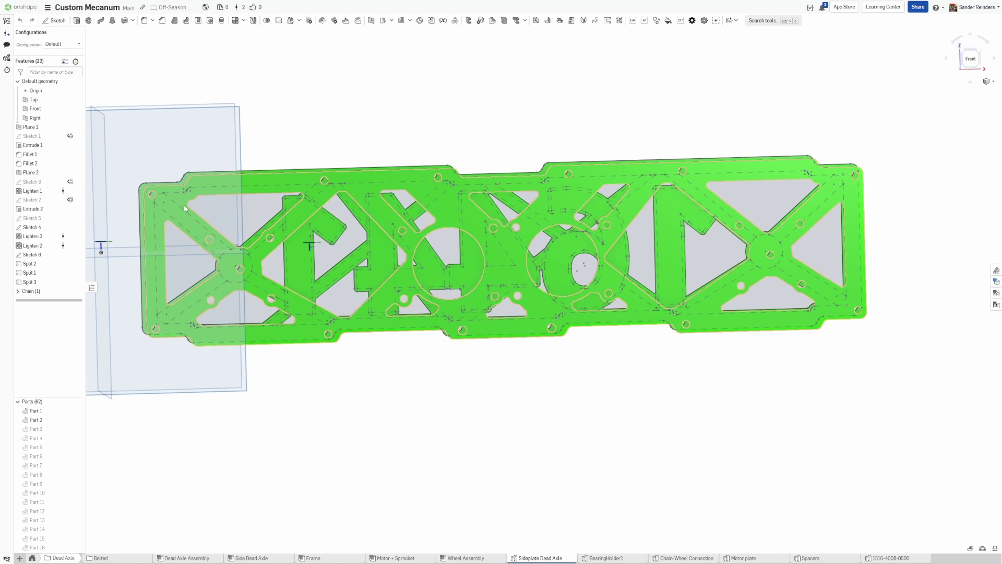
scroll(206, 198, "up", 3)
middle_click_drag(204, 199, 260, 195)
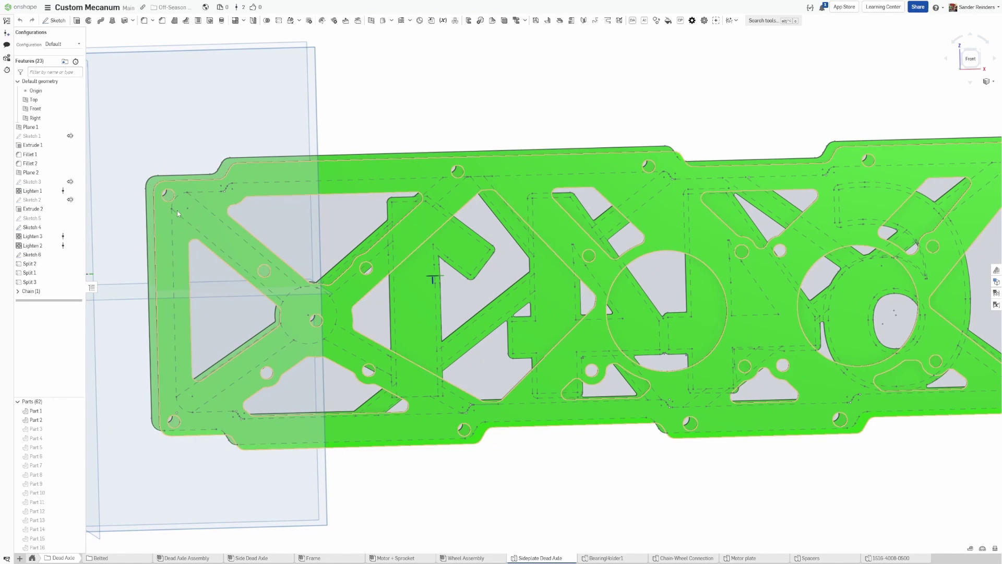
scroll(391, 243, "down", 2)
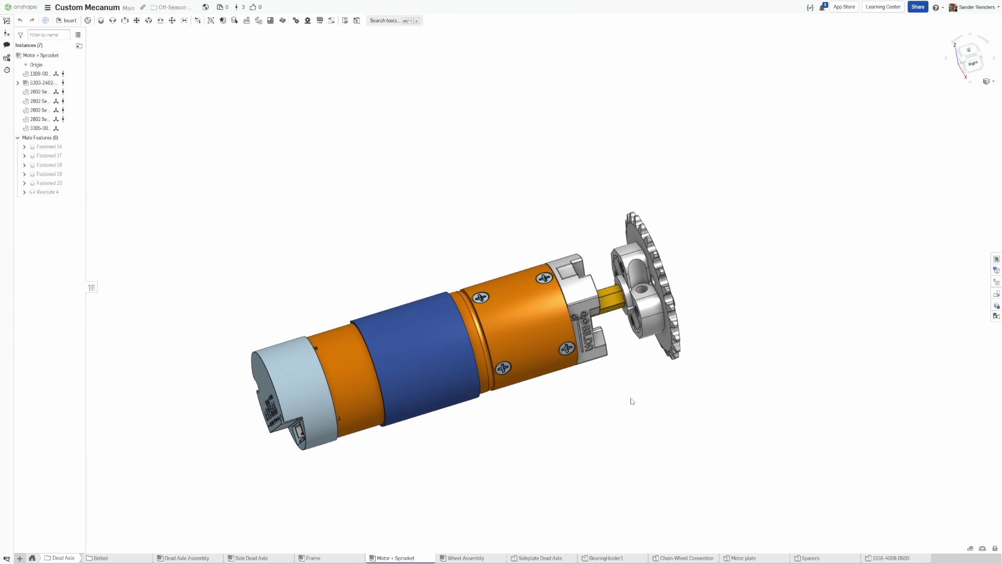
Examine the Motor + Sprocket assembly, focusing on the hub and sprocket mounted on the motor's output shaft.
right_click_drag(631, 402, 520, 368)
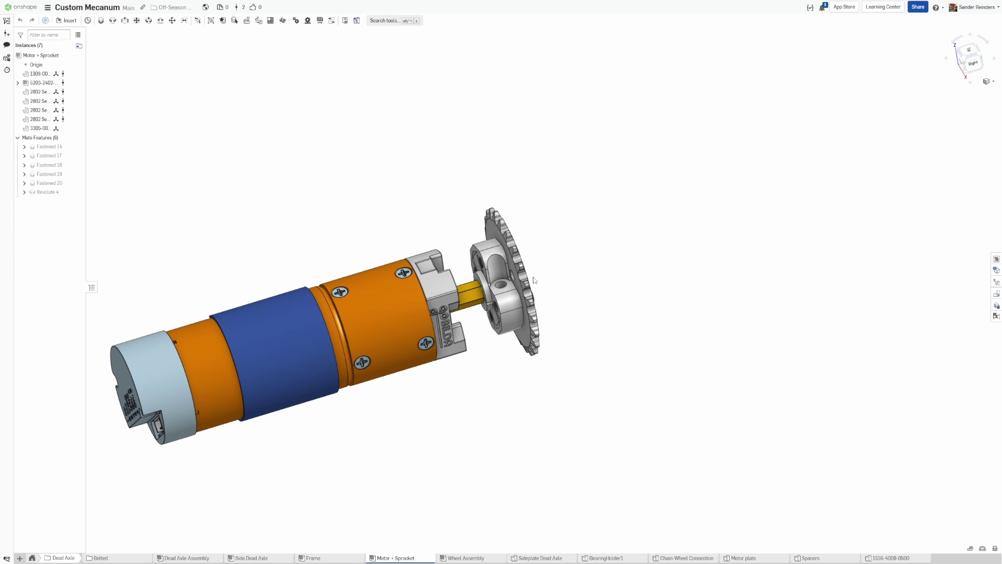
scroll(496, 273, "up", 5)
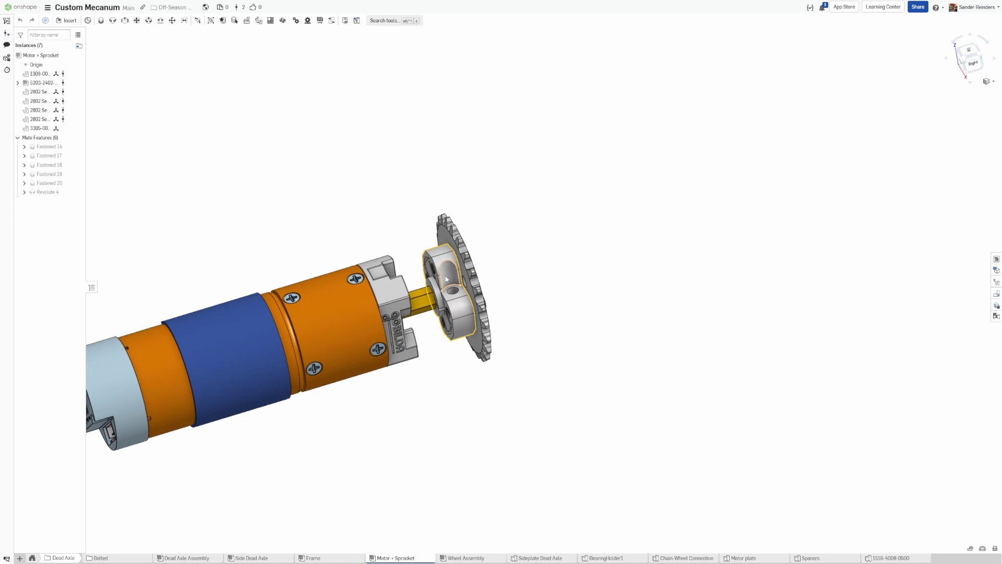
right_click_drag(439, 307, 395, 277)
scroll(424, 286, "down", 4)
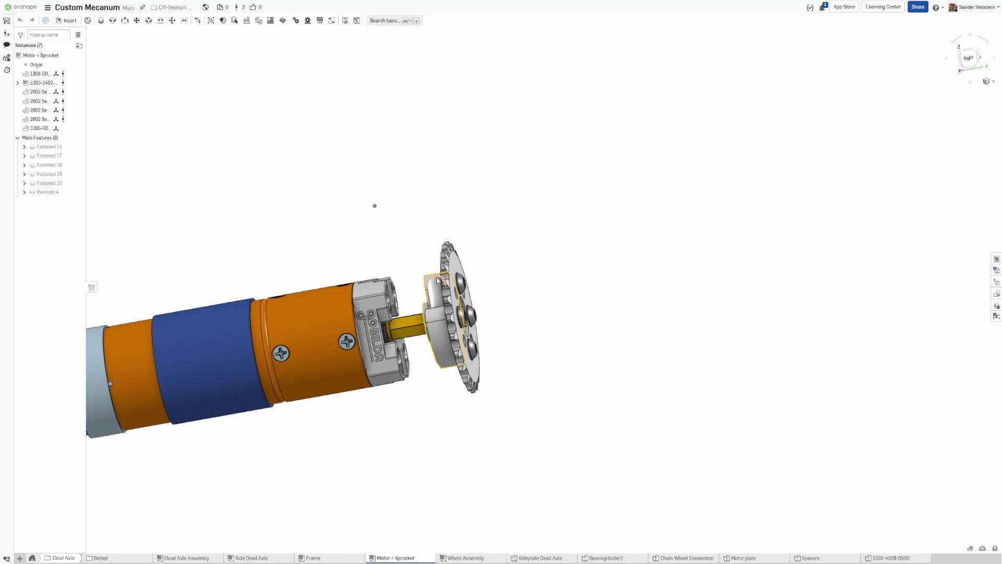
Open the Motor + Pulley assembly in the Belted folder and examine the pulley mounted on the motor shaft.
left_click(100, 557)
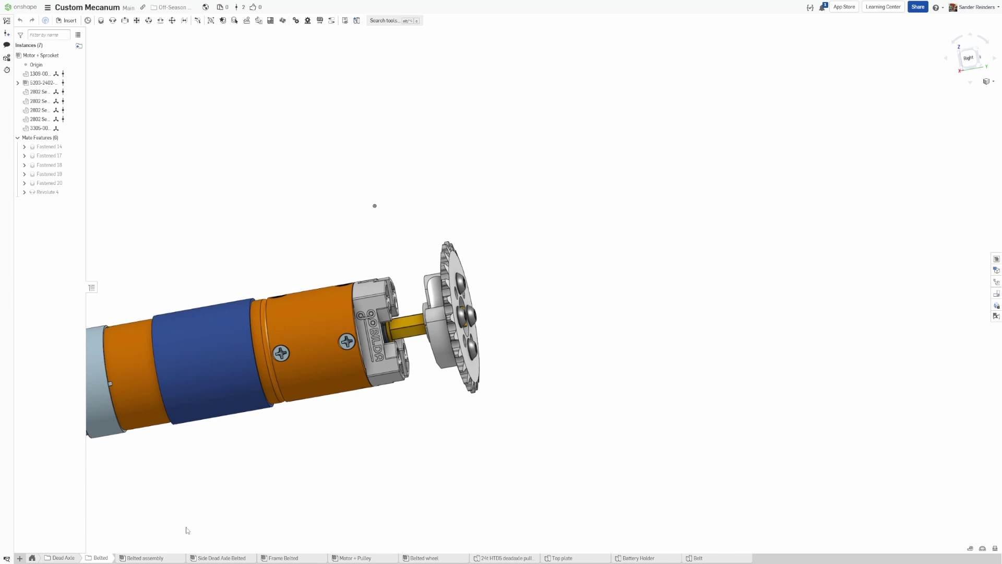
left_click(344, 557)
right_click_drag(447, 441, 612, 389)
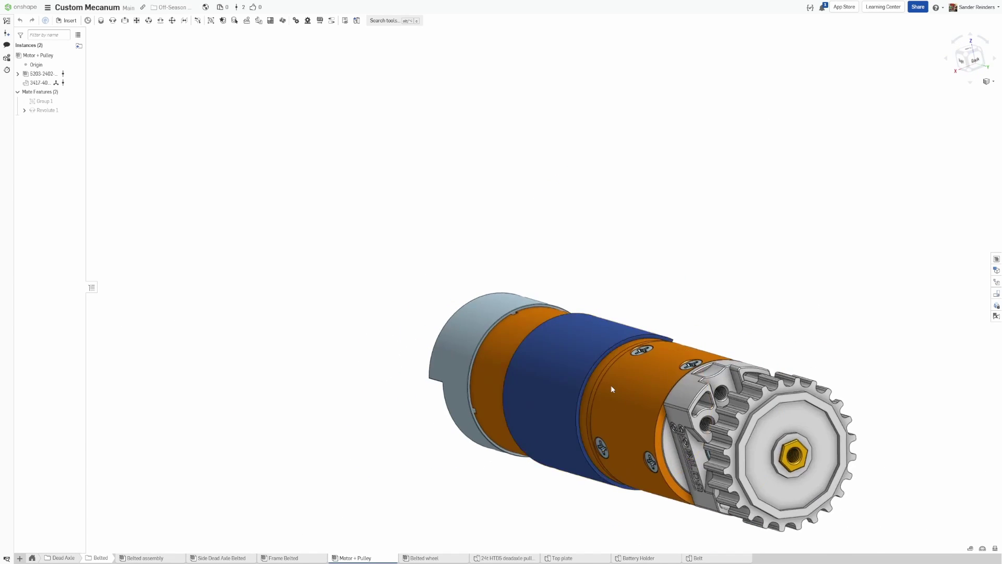
middle_click_drag(611, 388, 355, 302)
right_click_drag(355, 301, 402, 274)
right_click_drag(525, 313, 539, 355)
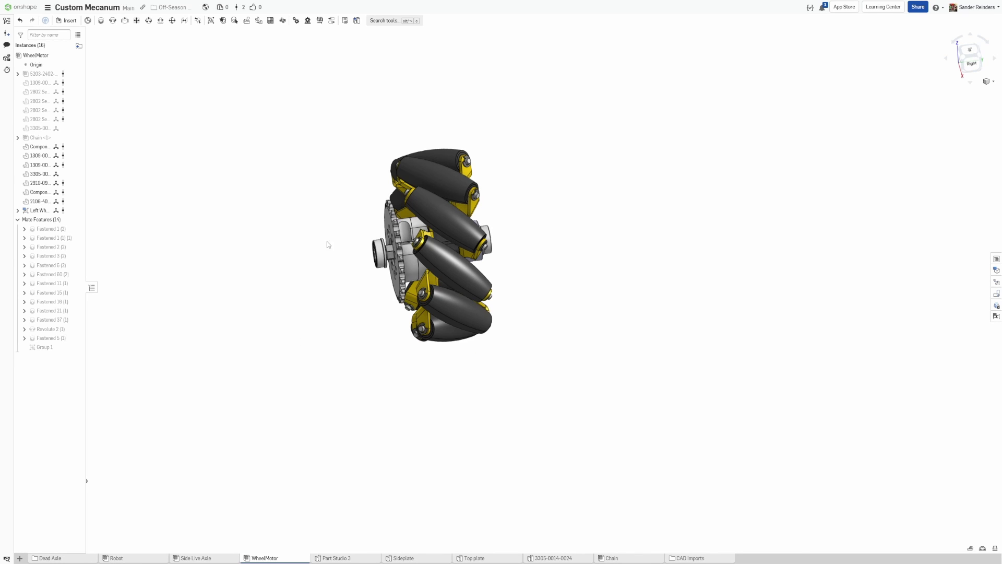
Examine the live axle wheel in the WheelMotor assembly, focusing on the sprocket, the axle and its end bearing.
right_click_drag(328, 244, 808, 494)
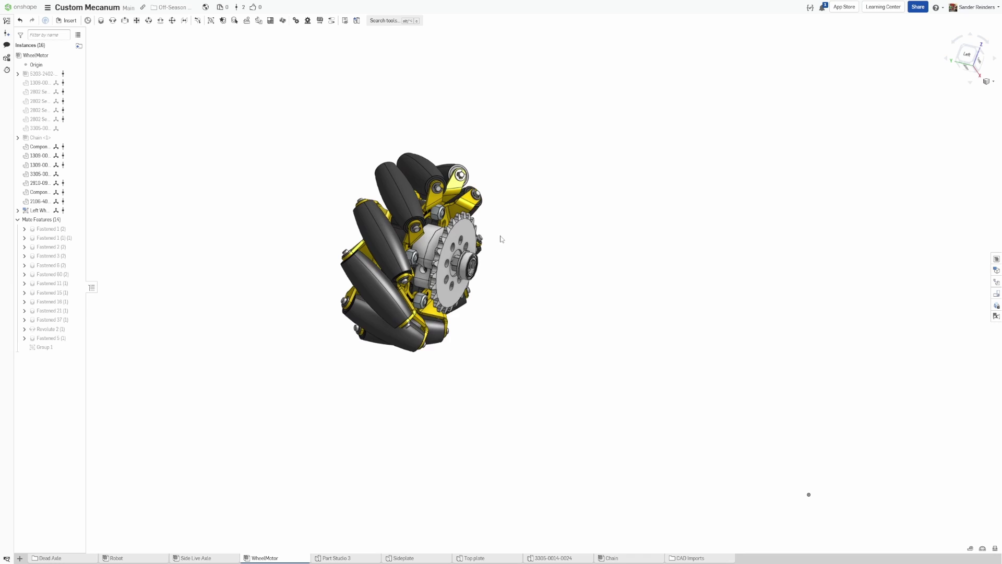
scroll(466, 240, "up", 5)
right_click_drag(467, 245, 451, 275)
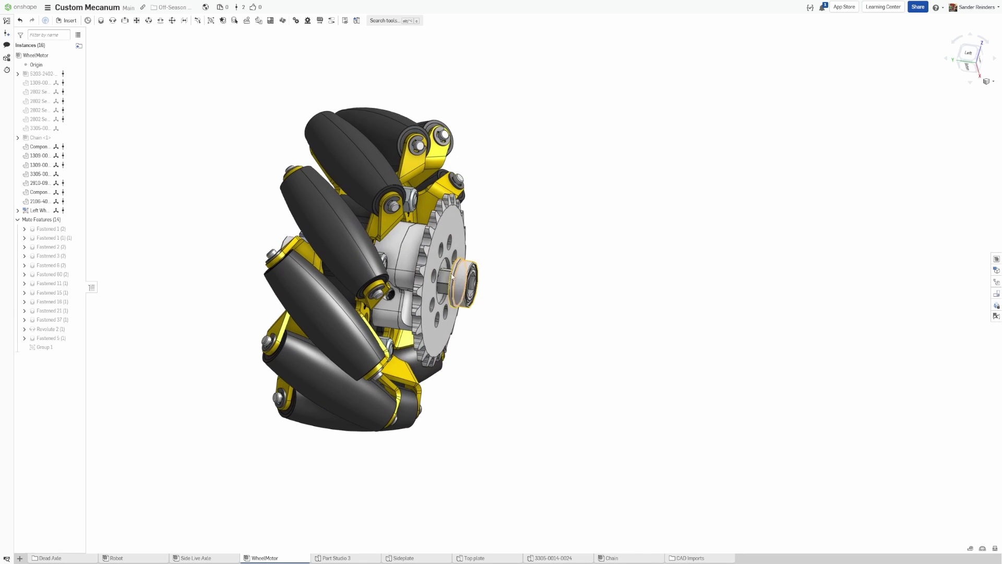
scroll(452, 275, "up", 5)
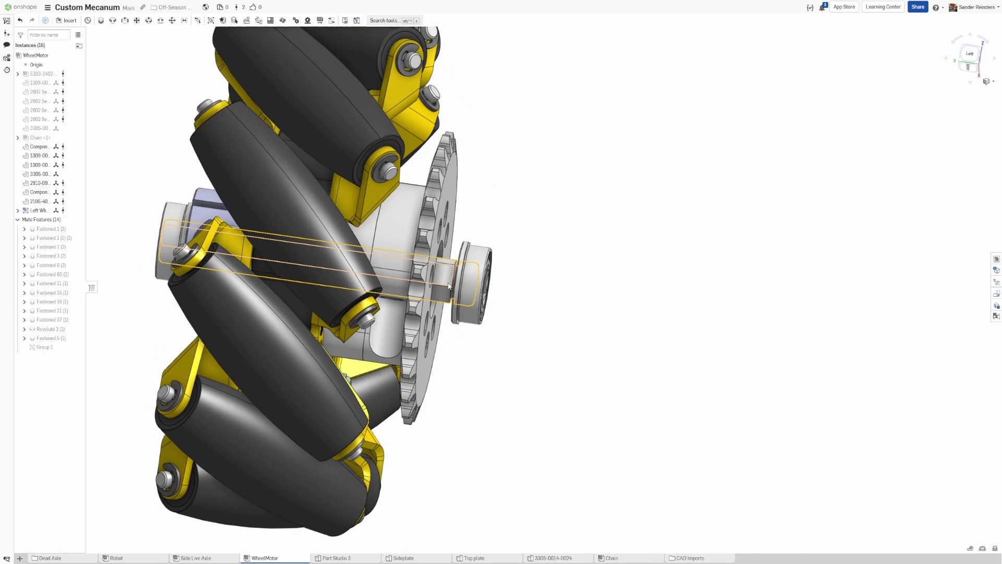
scroll(452, 273, "up", 5)
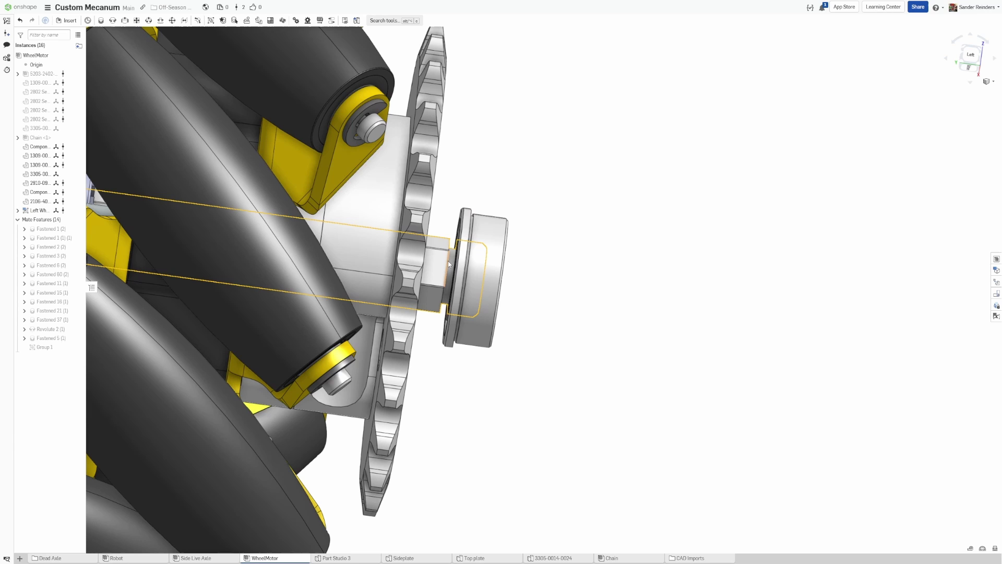
scroll(447, 265, "down", 3)
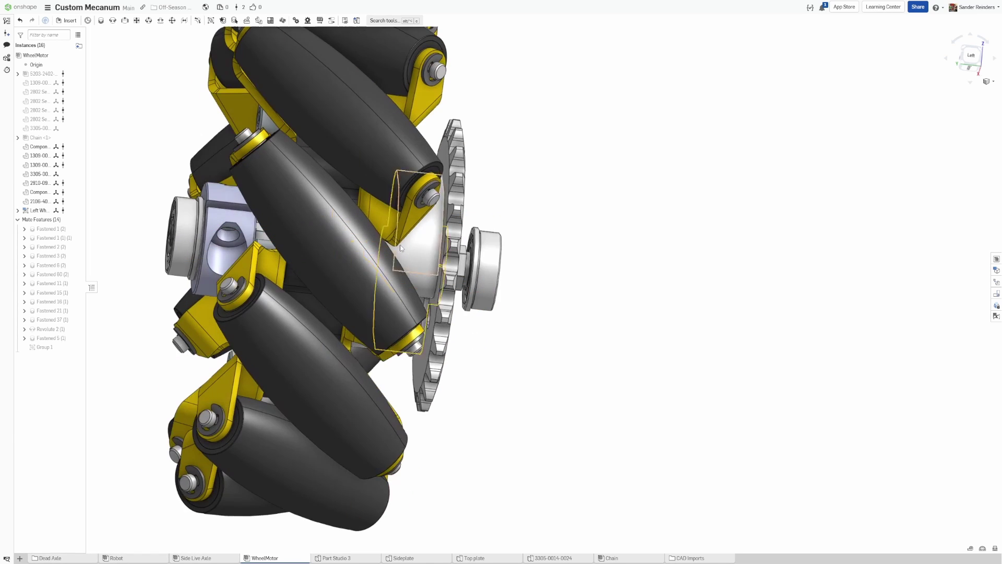
Inspect the clamping hub and bearing on the live axle wheel's opposite side, and the hub behind its sprocket.
middle_click_drag(303, 229, 431, 262)
scroll(353, 255, "up", 3)
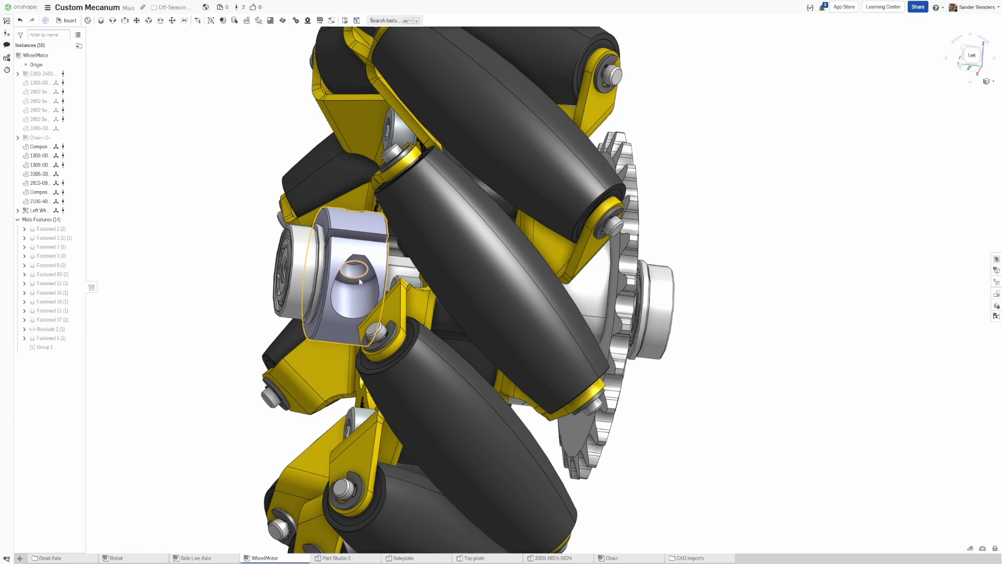
scroll(360, 285, "down", 5)
right_click_drag(360, 282, 325, 270)
middle_click_drag(428, 274, 340, 245)
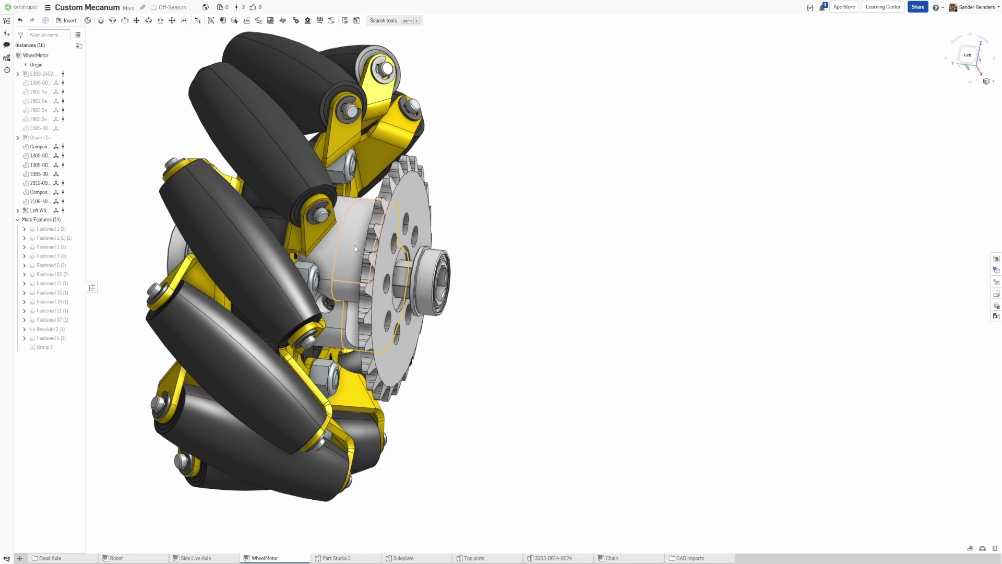
scroll(355, 245, "up", 2)
right_click_drag(354, 246, 346, 199)
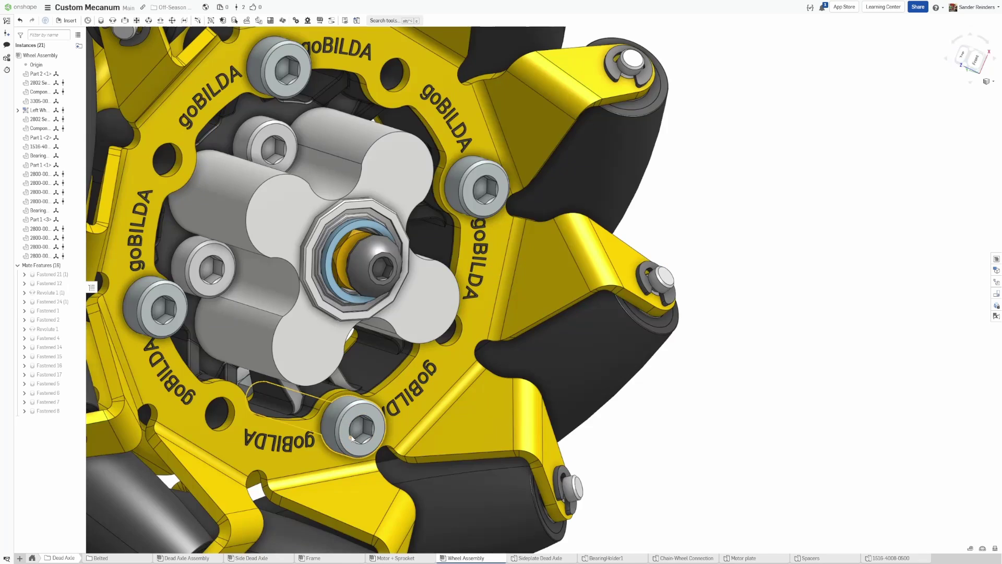
Examine the dead axle Wheel Assembly, including its bearing holder, bearing, axle screws, spacer and sprocket.
scroll(352, 438, "down", 5)
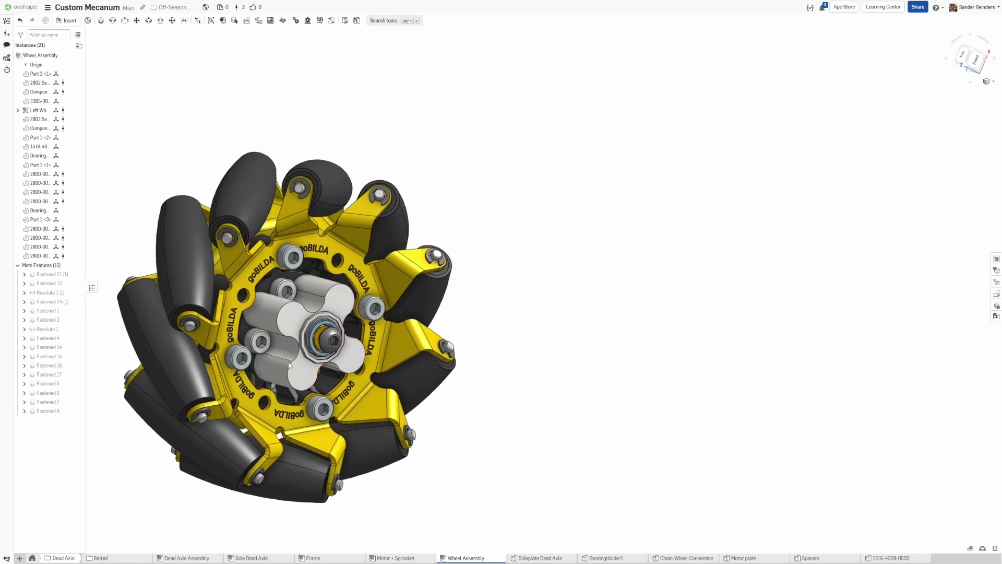
right_click_drag(351, 437, 322, 361)
middle_click_drag(321, 361, 367, 333)
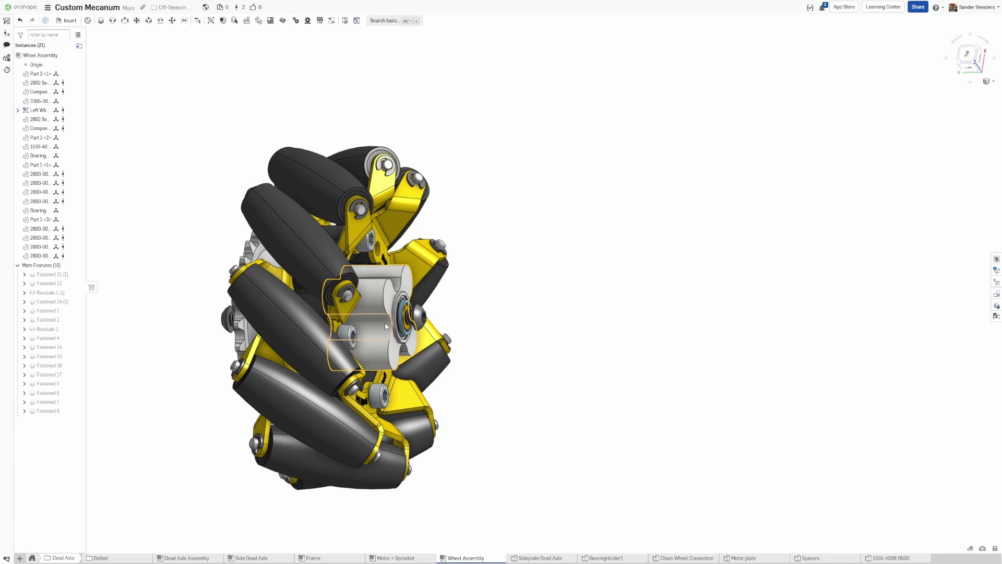
scroll(386, 326, "up", 5)
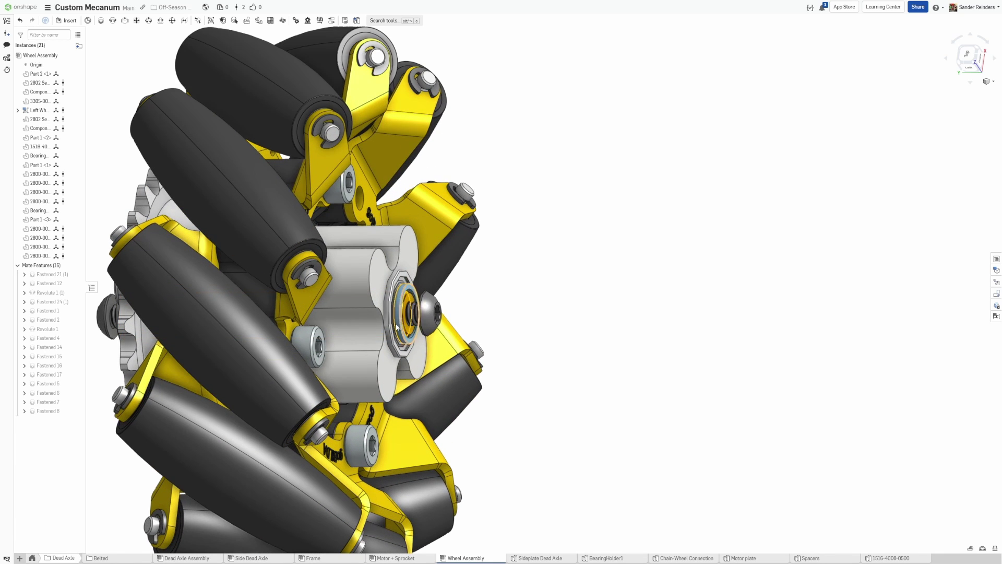
middle_click_drag(300, 323, 456, 333)
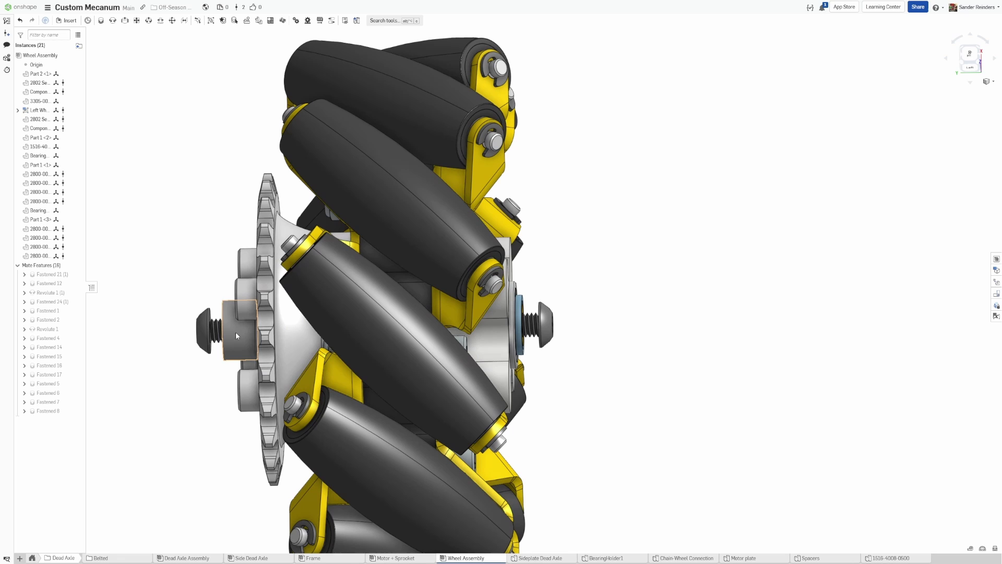
scroll(392, 333, "down", 2)
scroll(392, 333, "down", 4)
scroll(457, 336, "up", 3)
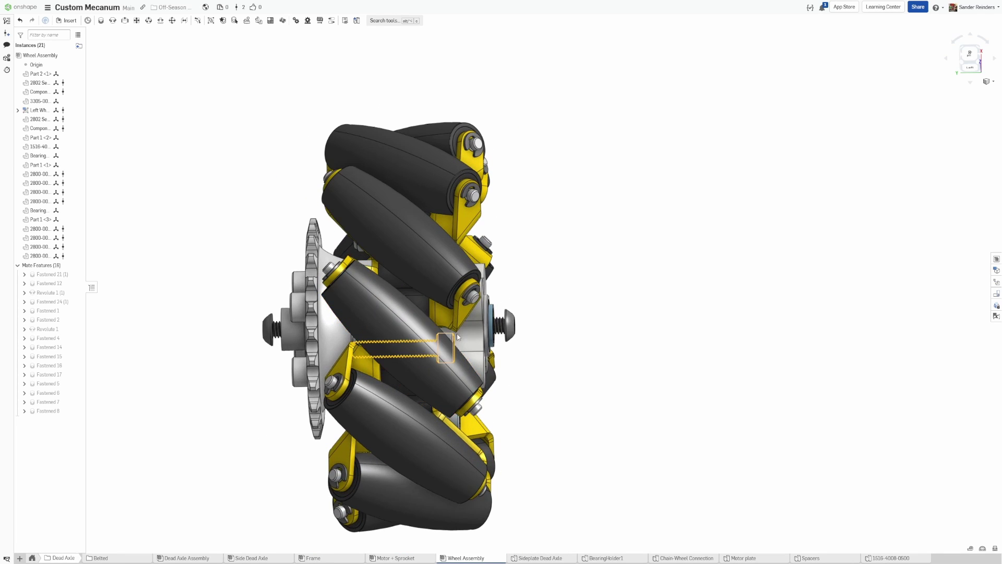
Inspect the dead axle wheel's rollers and the bearing holder with its bearing and axle screw from several angles.
right_click_drag(457, 336, 314, 260)
scroll(312, 321, "down", 5)
scroll(328, 332, "up", 5)
right_click_drag(225, 248, 240, 248)
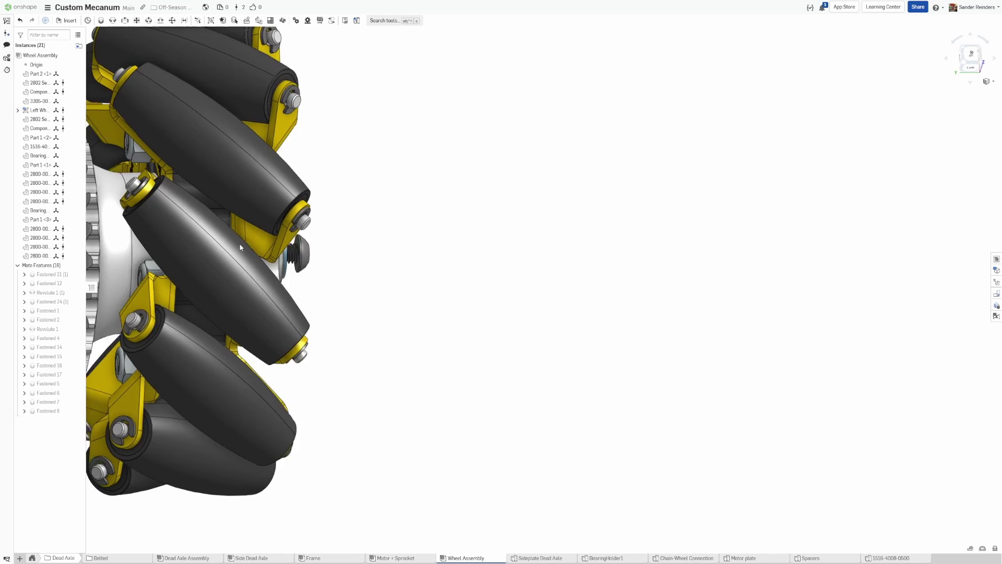
middle_click_drag(240, 248, 406, 299)
right_click_drag(406, 299, 402, 235)
middle_click_drag(401, 235, 443, 263)
right_click_drag(443, 263, 486, 289)
middle_click_drag(486, 289, 373, 253)
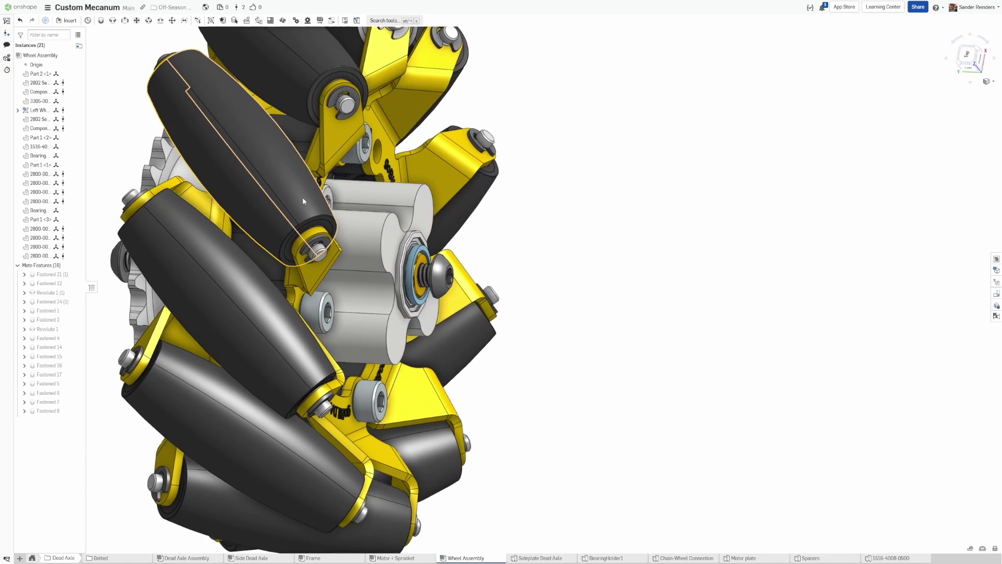
Examine the four-lobed bearing holder, its screws and its bearing on the side of the dead axle wheel without the sprocket.
right_click_drag(305, 202, 328, 312)
scroll(328, 312, "up", 5)
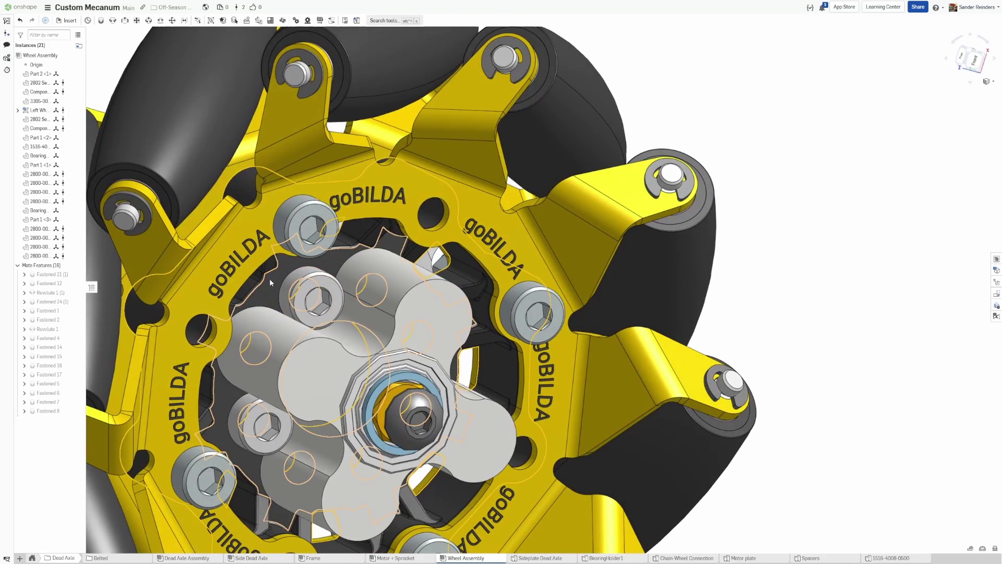
scroll(270, 279, "down", 3)
right_click_drag(269, 279, 297, 254)
scroll(296, 254, "down", 5)
Examine the separate flanged hub and four-lobed bearing holder, focusing on their screw holes and bearing seat.
middle_click_drag(293, 263, 765, 32)
scroll(465, 287, "down", 4)
right_click_drag(423, 322, 389, 319)
middle_click_drag(553, 405, 352, 302)
scroll(419, 318, "up", 8)
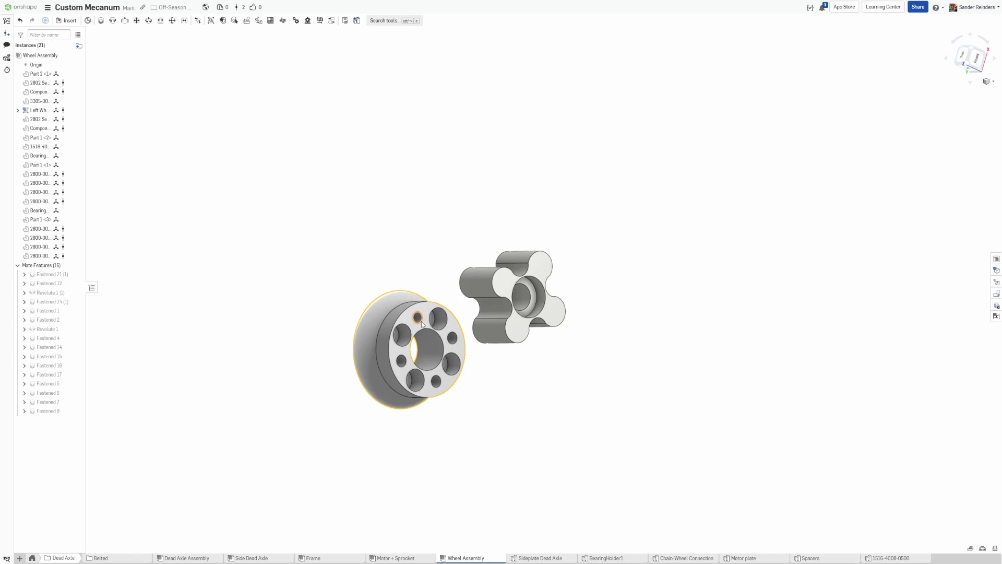
right_click_drag(417, 318, 385, 316)
scroll(389, 300, "down", 5)
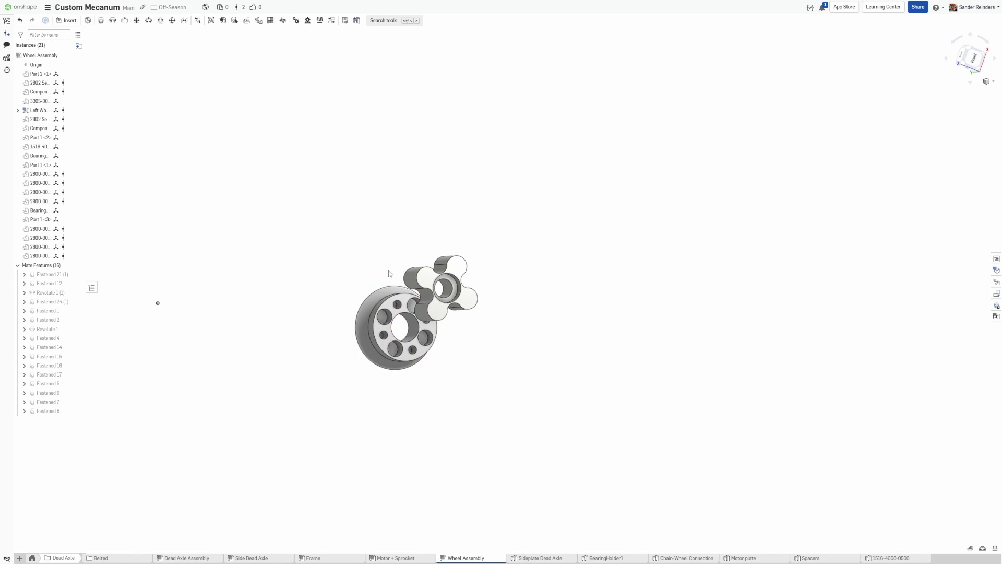
Inspect the reverse faces of the separate flanged hub and four-lobed holder after viewing the sprocket side of the wheel.
middle_click_drag(371, 221, 296, 501)
scroll(318, 321, "down", 4)
scroll(332, 209, "up", 4)
right_click_drag(339, 224, 458, 293)
scroll(550, 314, "down", 4)
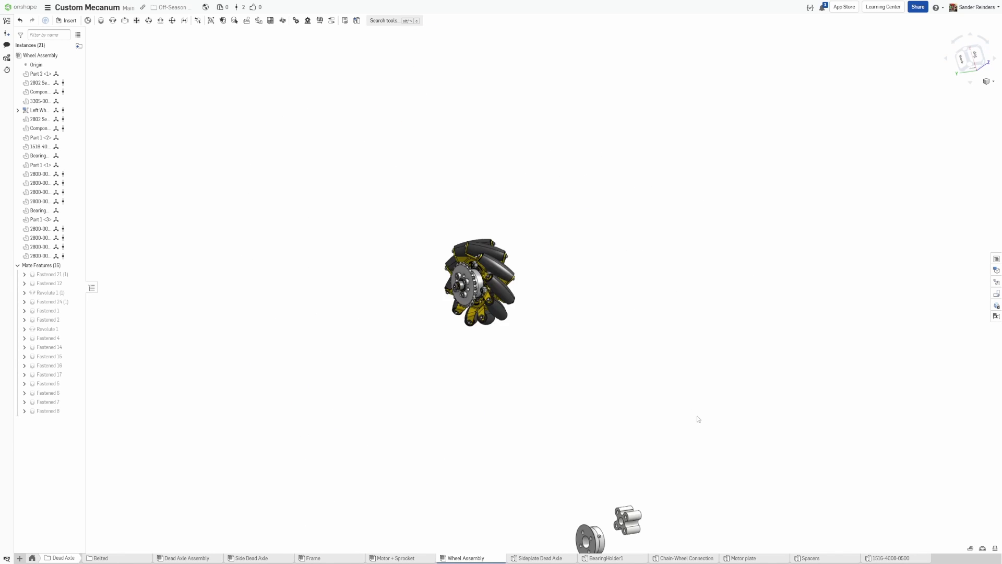
middle_click_drag(698, 418, 406, 252)
scroll(350, 365, "up", 3)
scroll(282, 359, "up", 5)
middle_click_drag(299, 346, 364, 336)
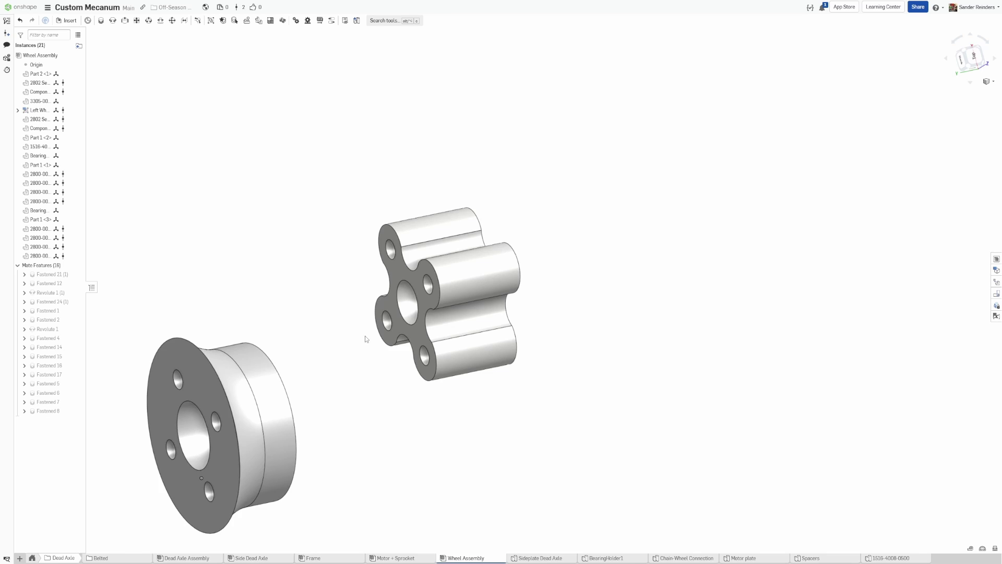
right_click_drag(365, 336, 384, 331)
scroll(319, 244, "down", 1)
scroll(367, 295, "down", 3)
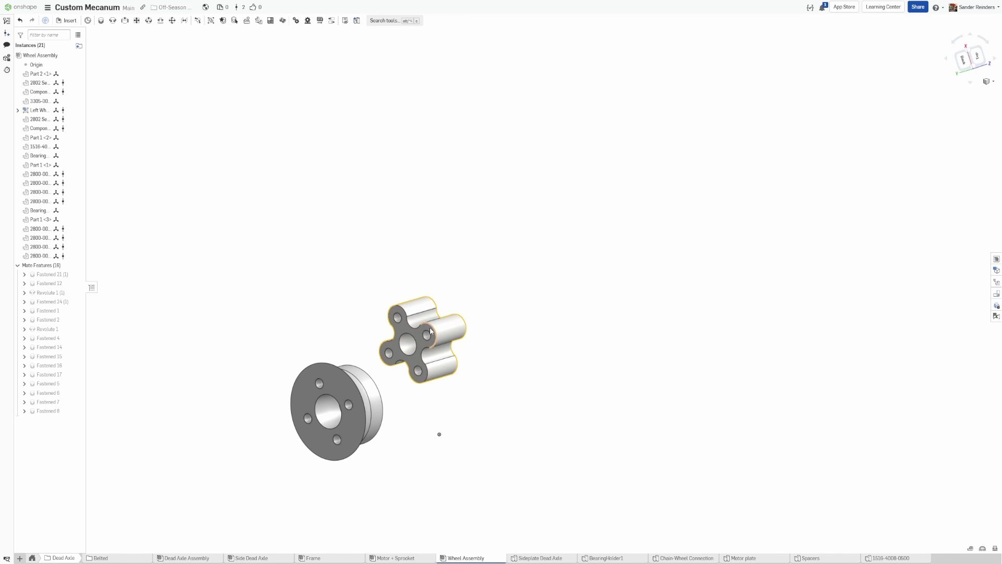
scroll(387, 298, "down", 3)
Examine how the flanged hub sits between the sprocket and the mecanum wheel in the assembly.
middle_click_drag(287, 173, 439, 328)
scroll(439, 328, "down", 2)
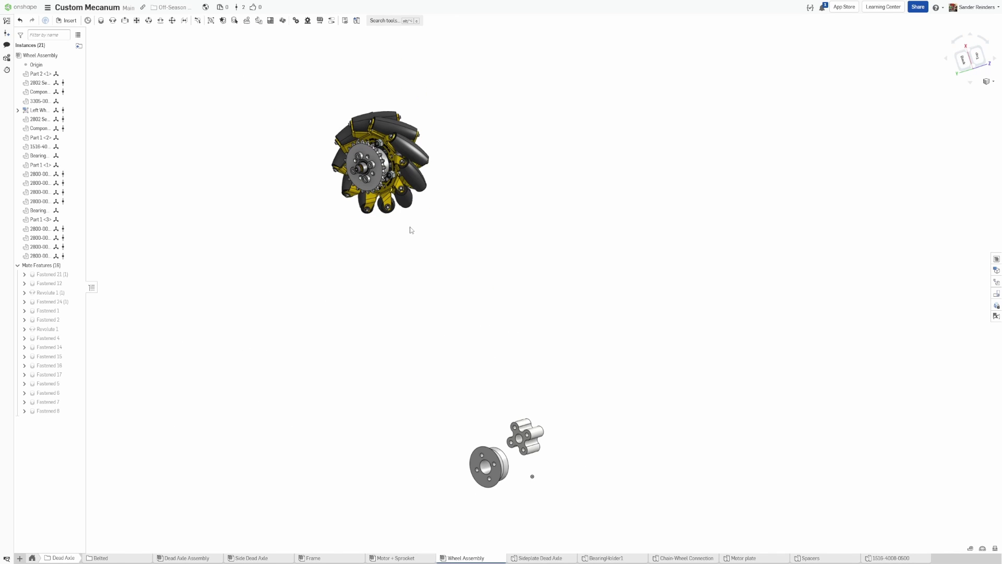
scroll(418, 233, "up", 7)
right_click_drag(386, 271, 351, 289)
scroll(353, 287, "down", 4)
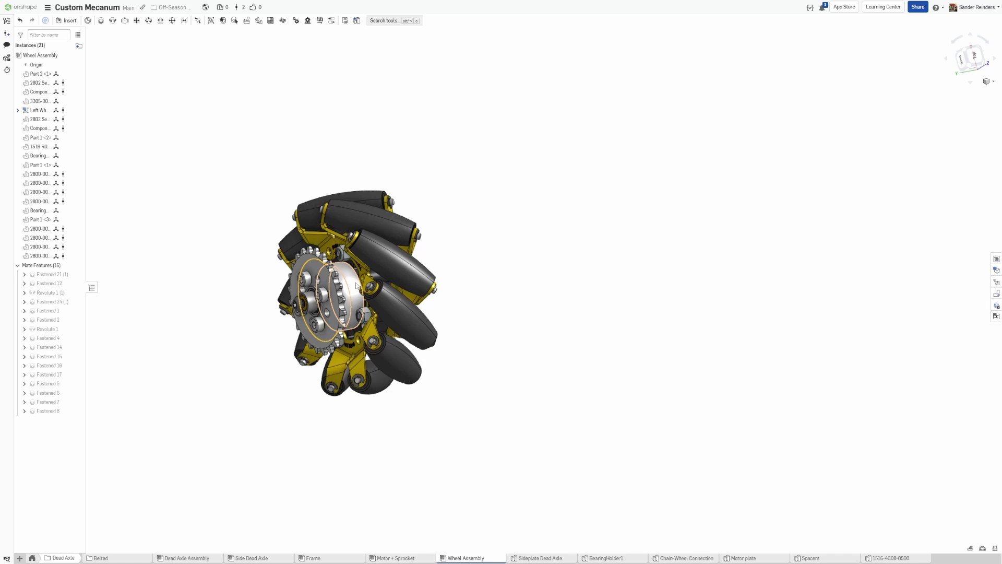
scroll(352, 287, "up", 5)
scroll(428, 406, "down", 5)
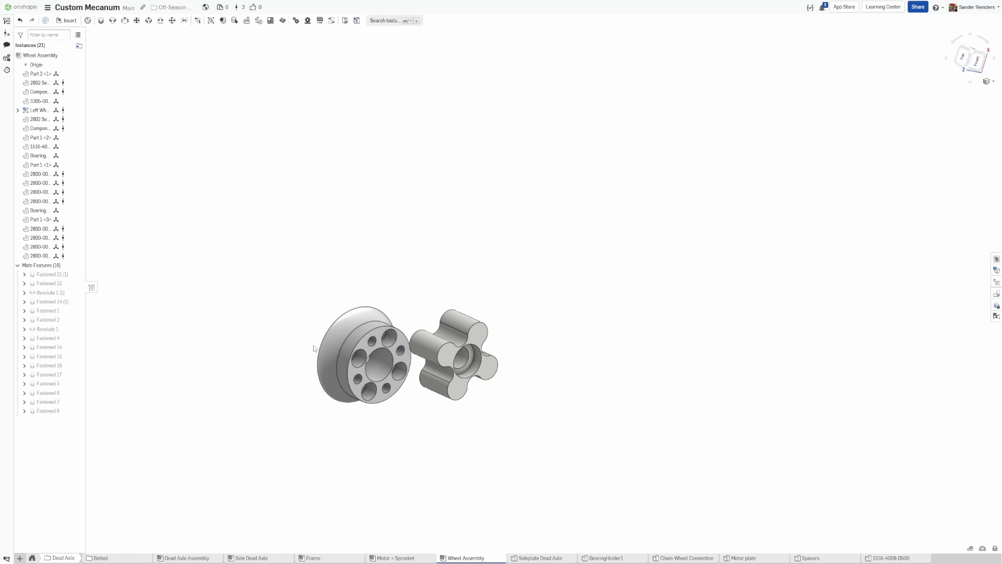
Inspect the large and small screw holes in the separate flanged hub and the bearing recess in the four-lobed holder.
scroll(348, 343, "up", 5)
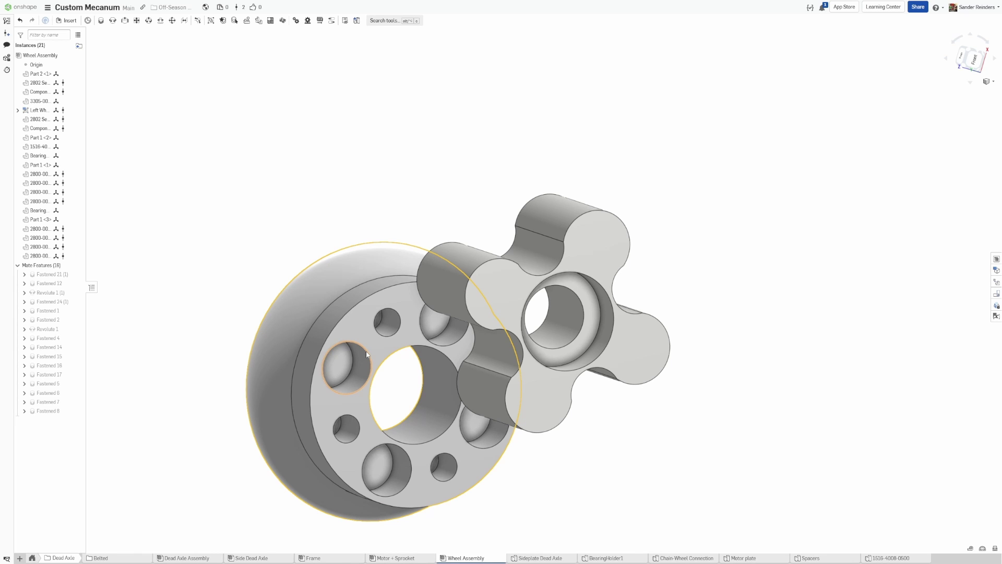
scroll(261, 209, "down", 5)
right_click_drag(277, 204, 362, 213)
middle_click_drag(362, 212, 630, 418)
scroll(303, 228, "down", 5)
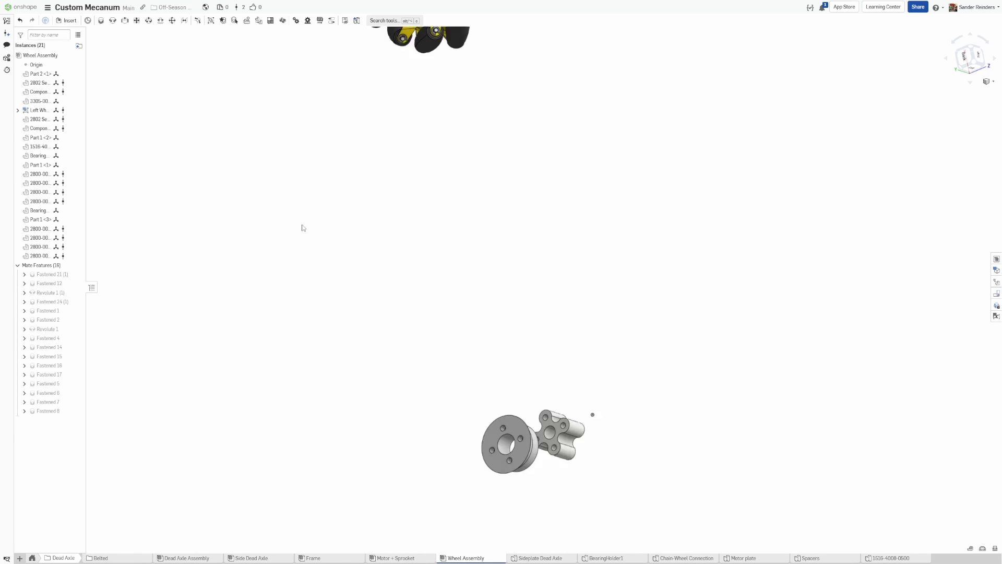
Compare the separate flanged hub and four-lobed holder with the assembled dead axle wheel and its sprocket mounting.
middle_click_drag(292, 206, 297, 320)
scroll(347, 230, "up", 8)
middle_click_drag(386, 387, 291, 157)
scroll(291, 157, "down", 5)
right_click_drag(375, 396, 310, 324)
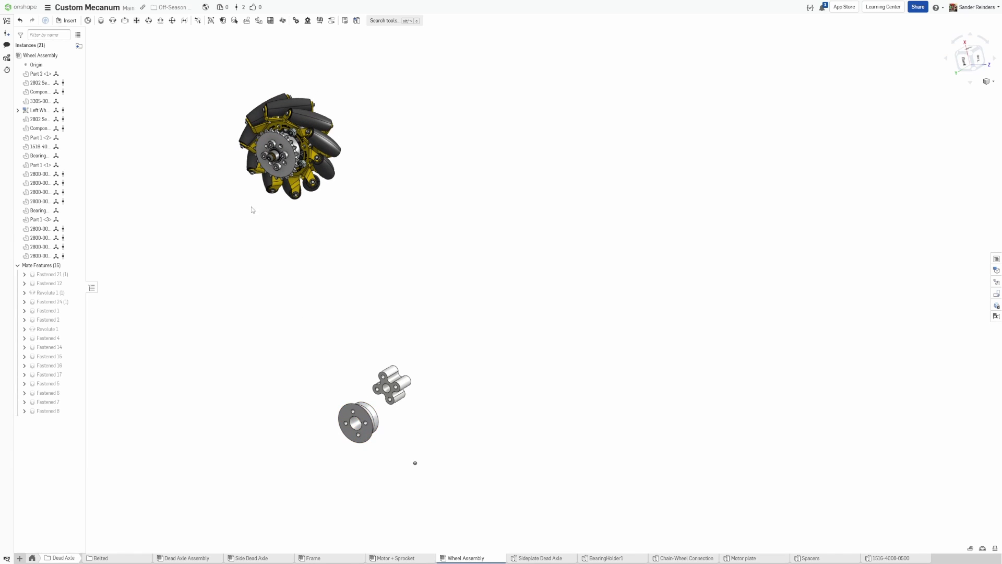
middle_click_drag(245, 195, 233, 215)
scroll(234, 214, "down", 2)
scroll(270, 192, "up", 7)
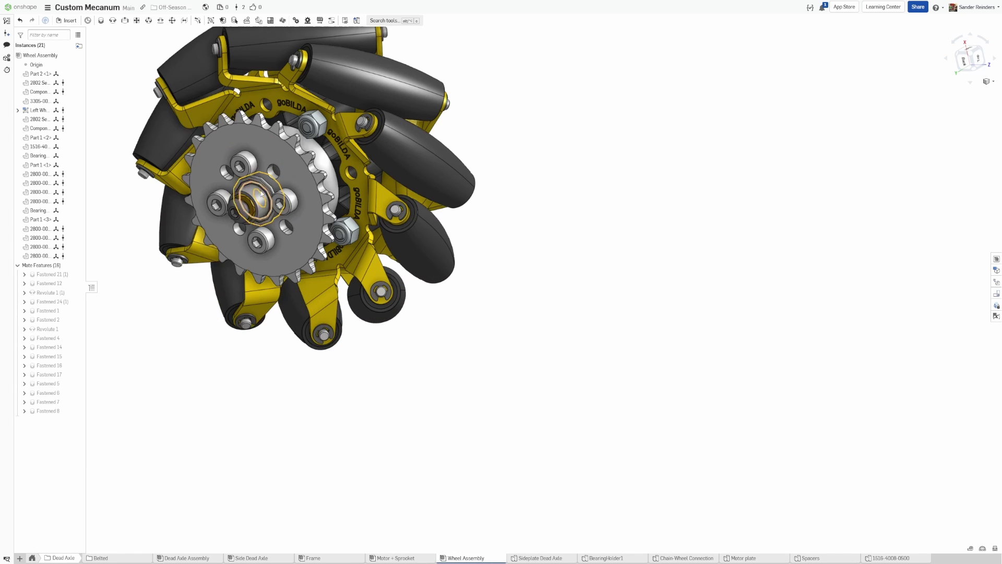
scroll(292, 193, "down", 6)
middle_click_drag(358, 338, 379, 348)
scroll(290, 348, "up", 6)
scroll(322, 149, "down", 4)
middle_click_drag(403, 260, 394, 297)
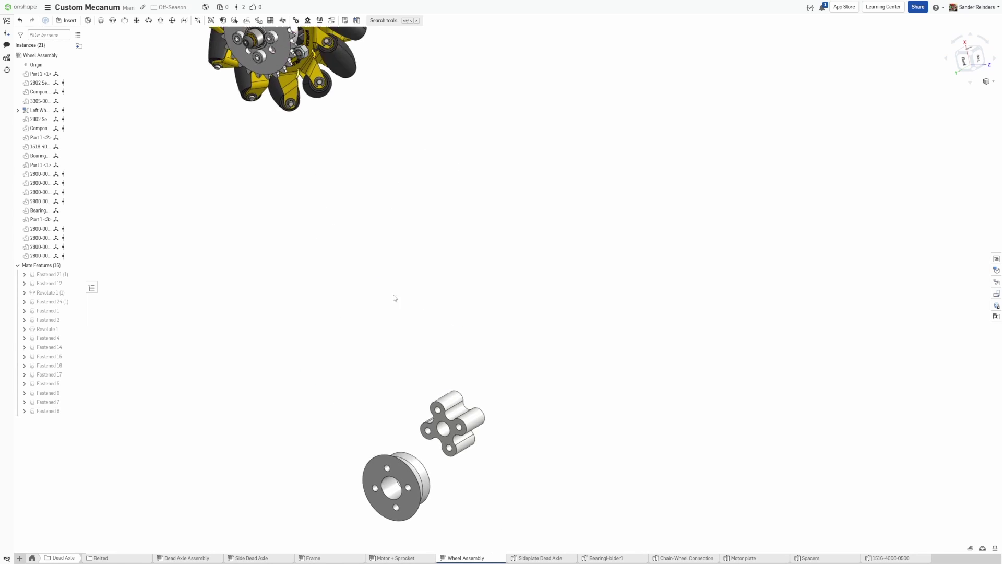
middle_click_drag(372, 165, 335, 356)
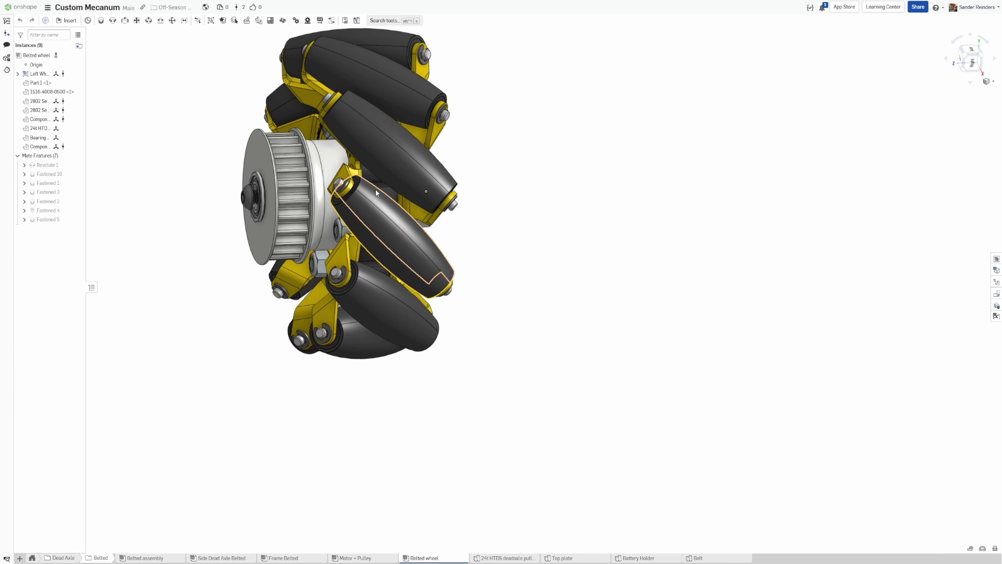
Examine the 24t HTD5 pulley mounted on the Belted wheel assembly.
right_click_drag(375, 189, 276, 209)
left_click(276, 209)
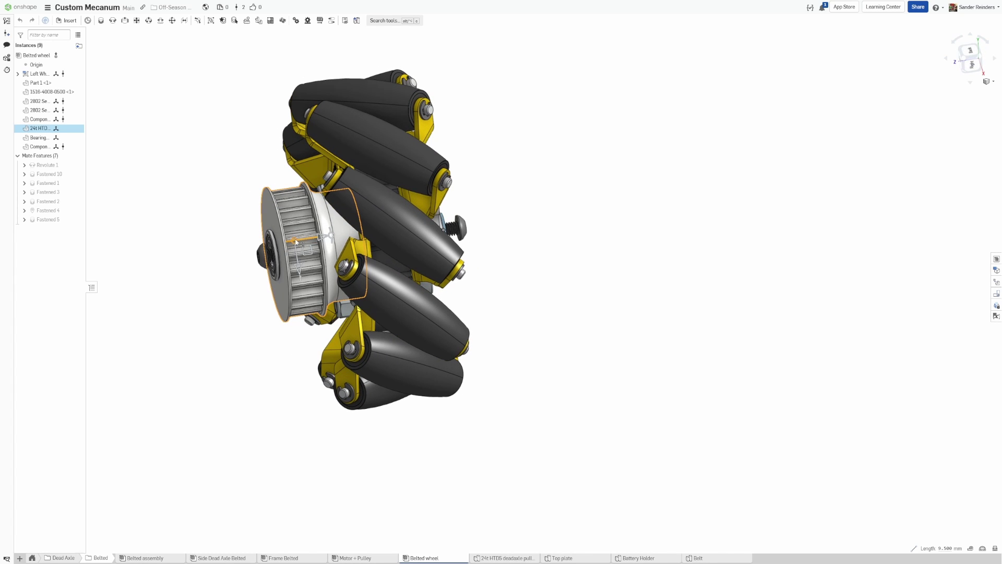
left_click(230, 187)
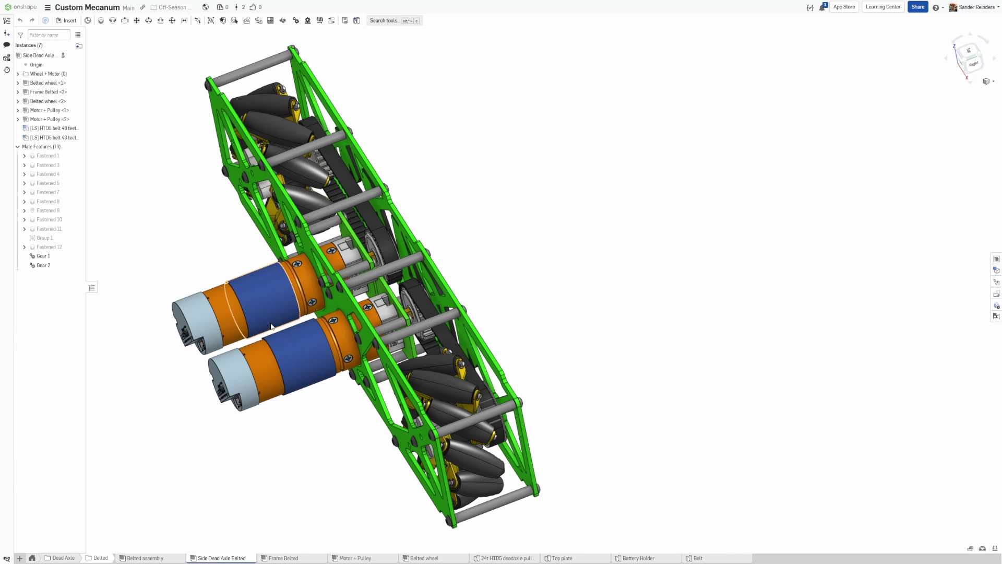
Review the motors and belts of the Side Dead Axle Belted assembly, and view the complete Belted assembly.
right_click_drag(259, 286, 305, 284)
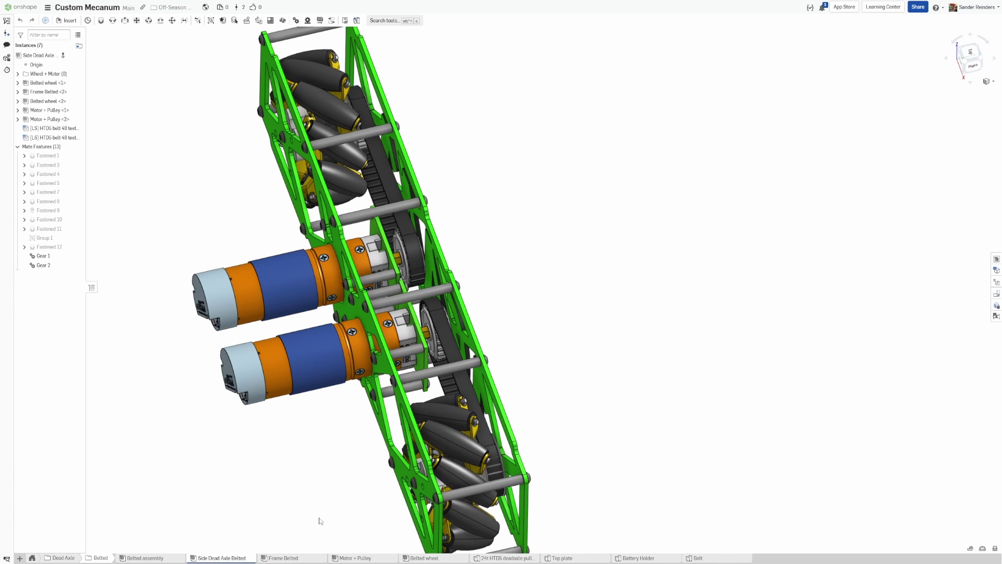
left_click(144, 558)
scroll(289, 320, "down", 2)
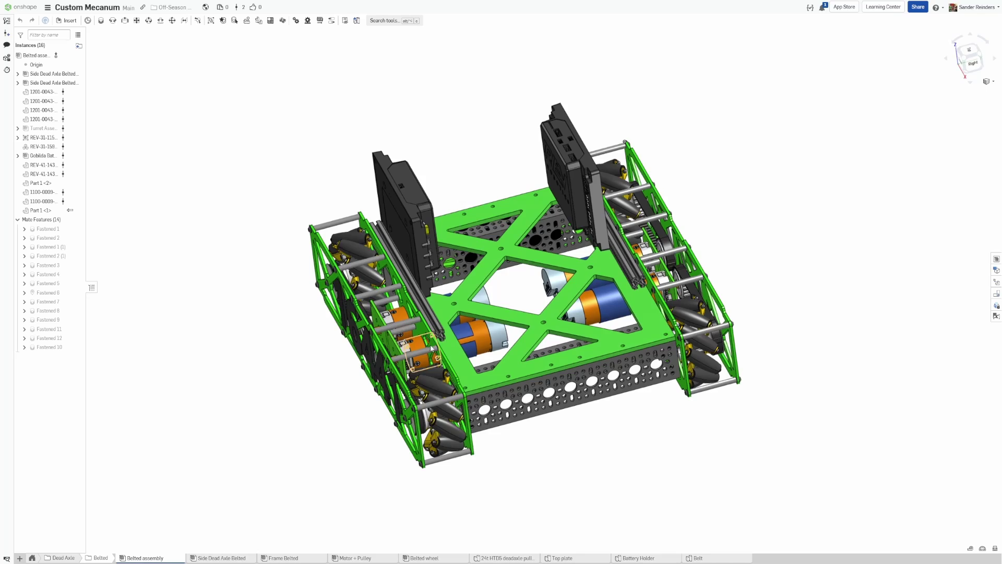
right_click_drag(288, 320, 334, 297)
Inspect the Side Dead Axle Belted assembly from several angles, including its motor mounting, belt runs and wheels between the side plates.
left_click(221, 556)
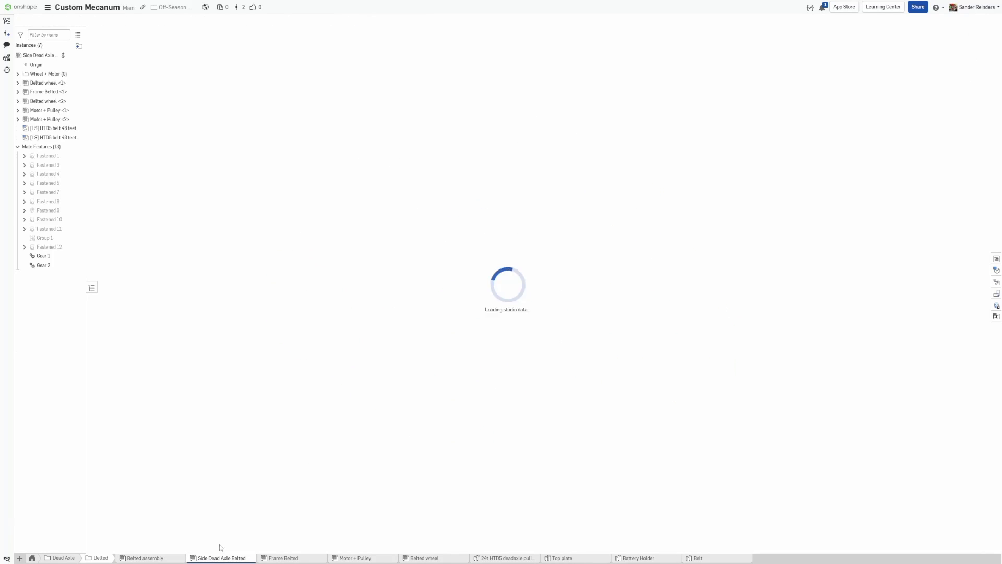
middle_click_drag(399, 366, 444, 319)
right_click_drag(444, 320, 438, 315)
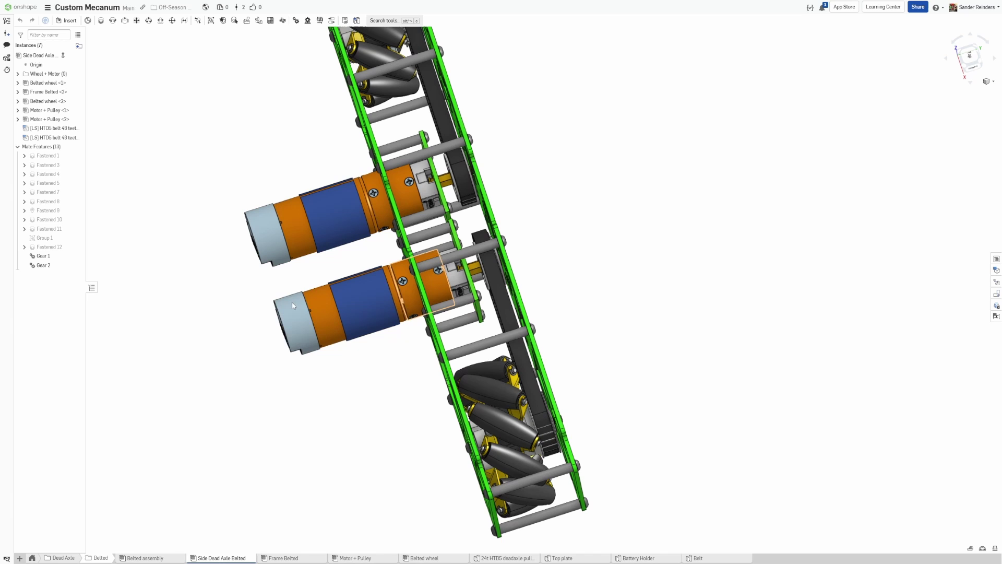
right_click_drag(418, 394, 420, 369)
middle_click_drag(420, 370, 375, 476)
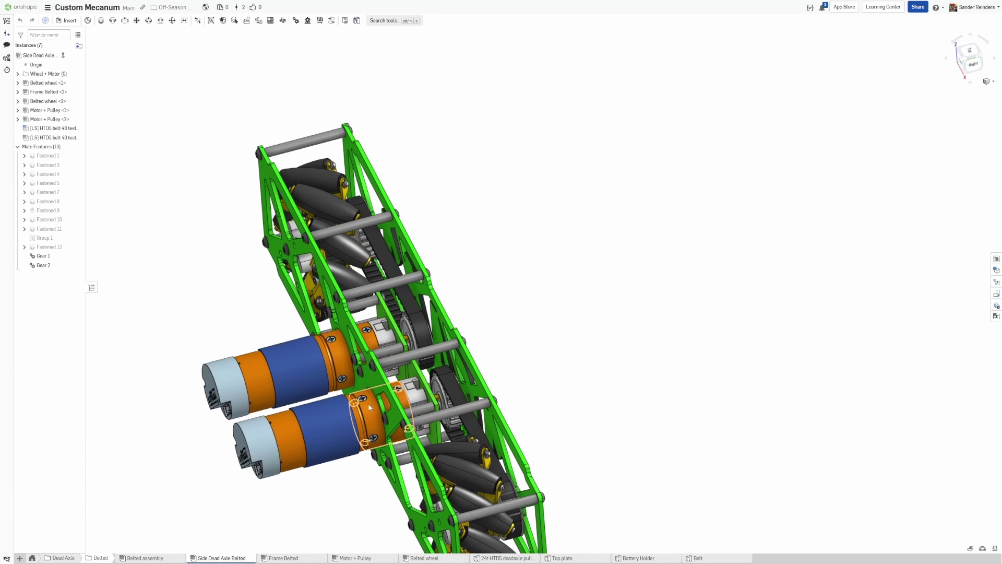
scroll(347, 292, "up", 2)
right_click_drag(347, 292, 340, 234)
scroll(355, 314, "down", 3)
right_click_drag(355, 314, 390, 382)
middle_click_drag(389, 382, 377, 307)
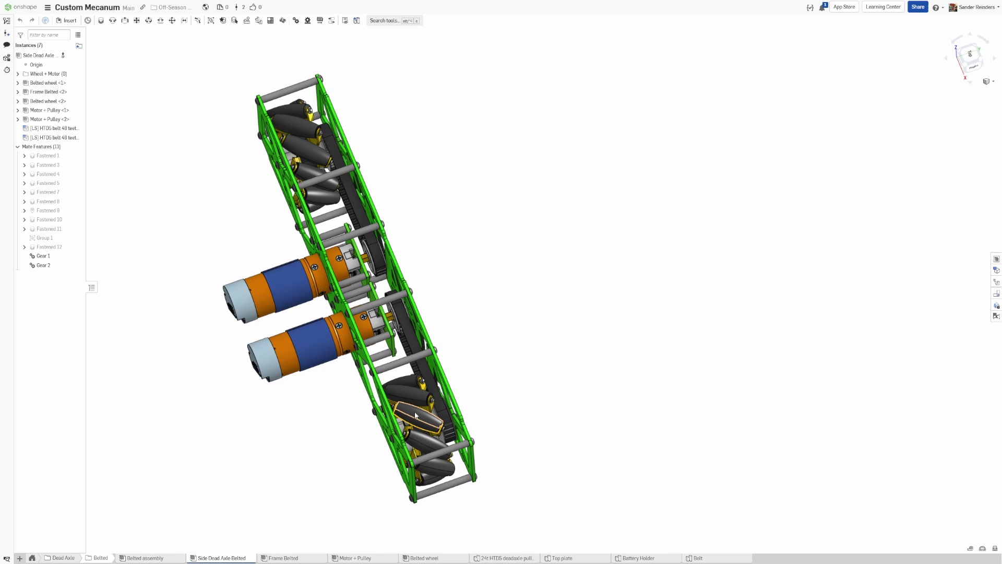
scroll(389, 331, "up", 3)
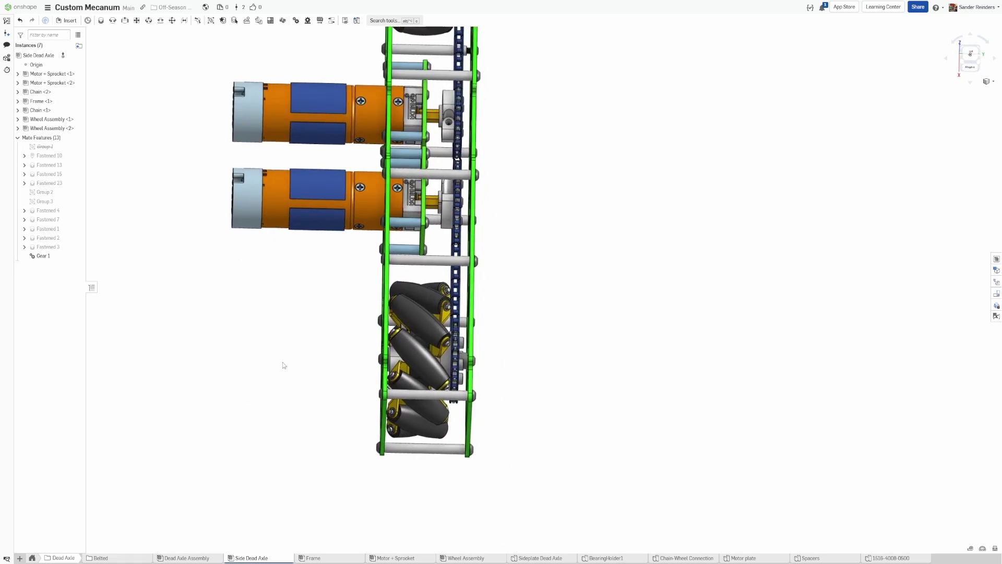
Compare the motor mounting and chain placement of the Side Dead Axle assembly with those of the Side Live Axle assembly.
right_click_drag(283, 365, 274, 432)
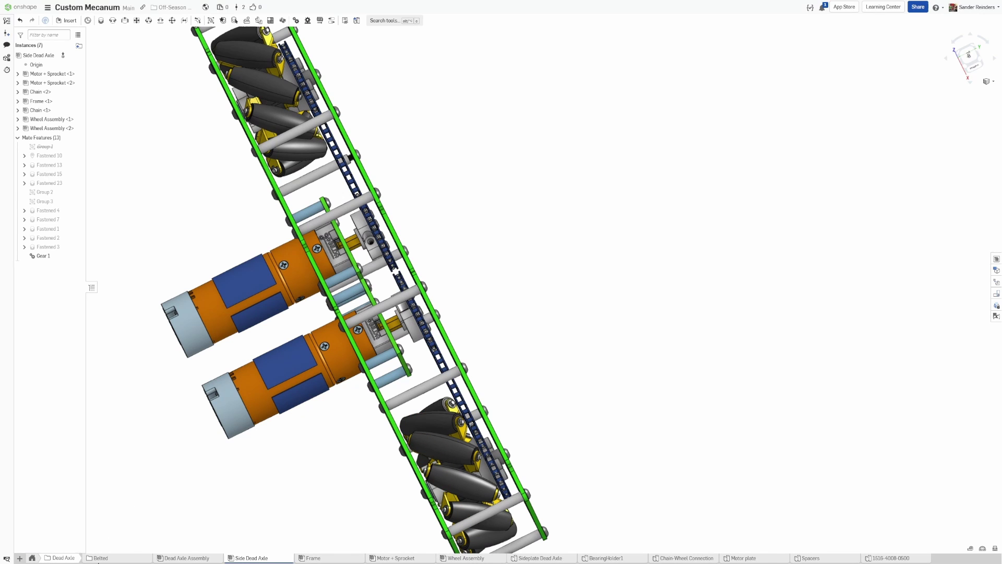
left_click(79, 557)
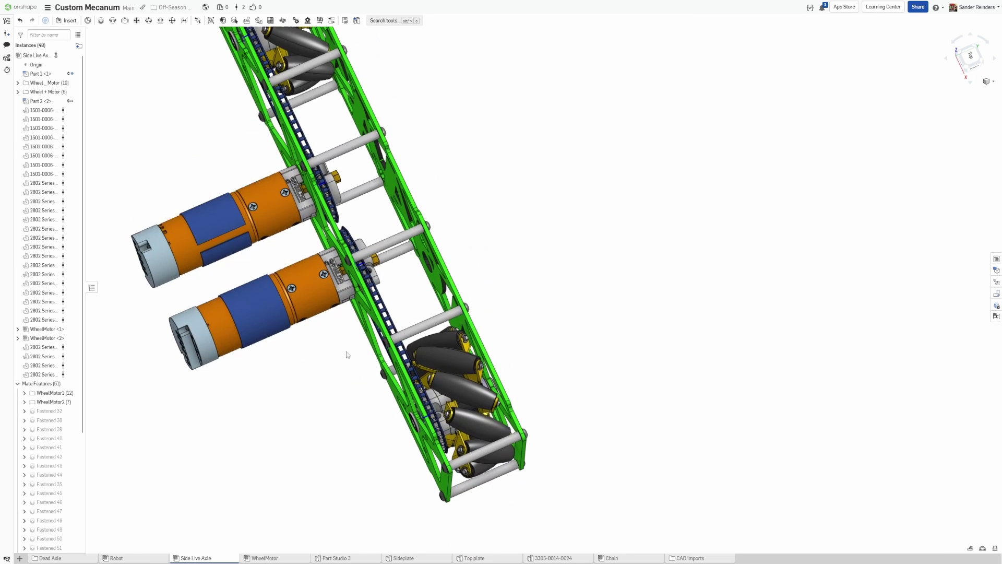
scroll(344, 353, "up", 3)
scroll(402, 380, "up", 2)
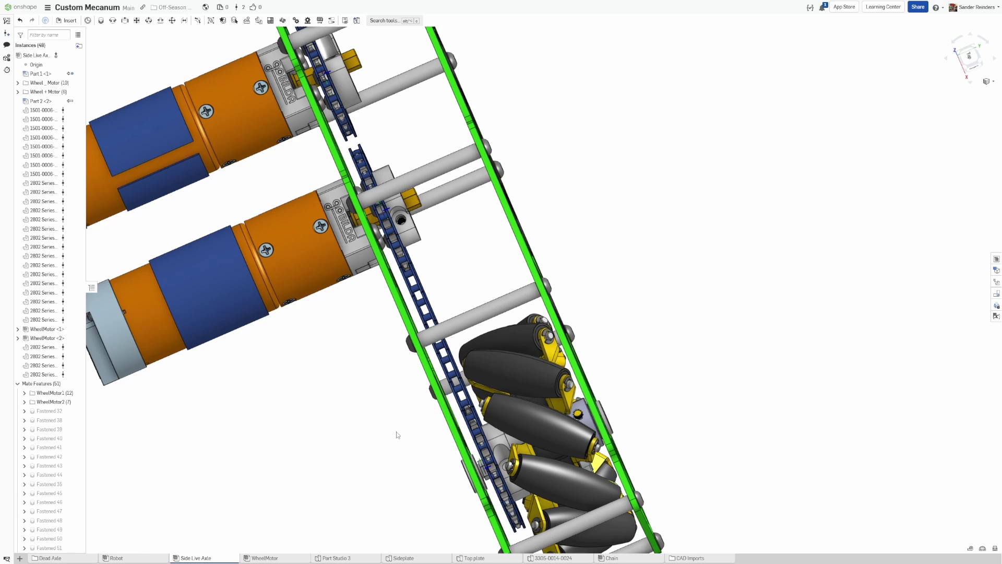
scroll(346, 400, "down", 1)
scroll(235, 358, "down", 3)
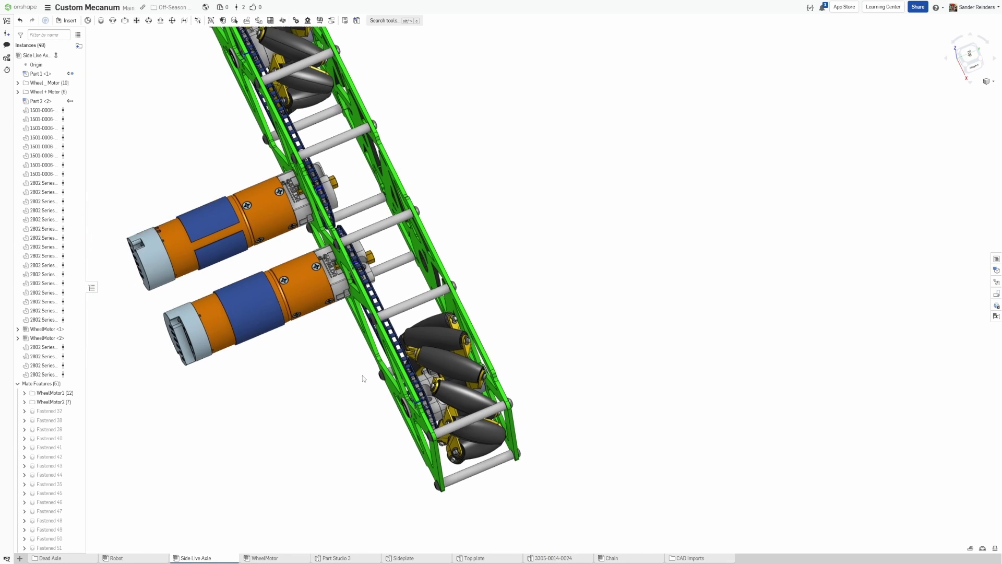
right_click_drag(367, 353, 309, 409)
scroll(390, 407, "down", 3)
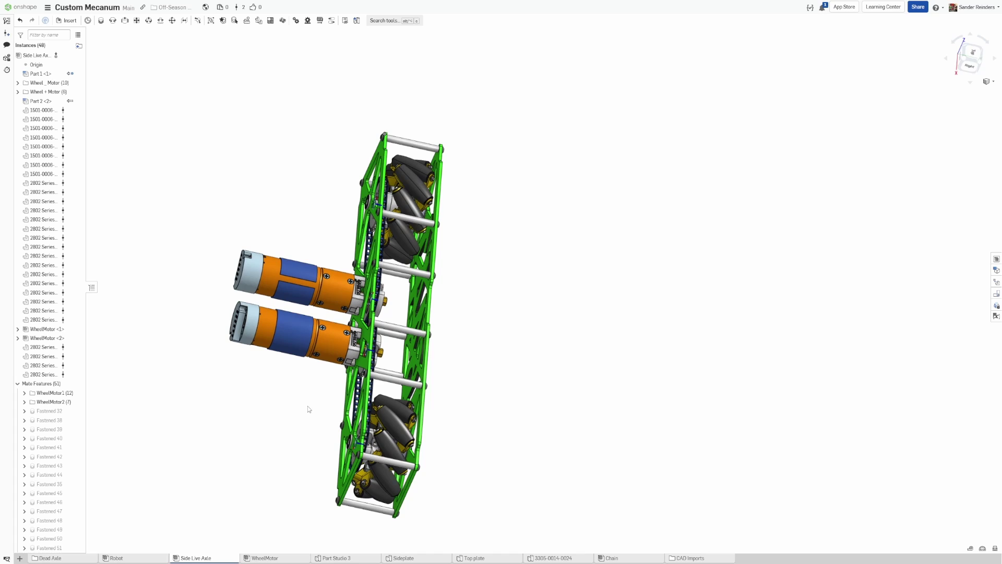